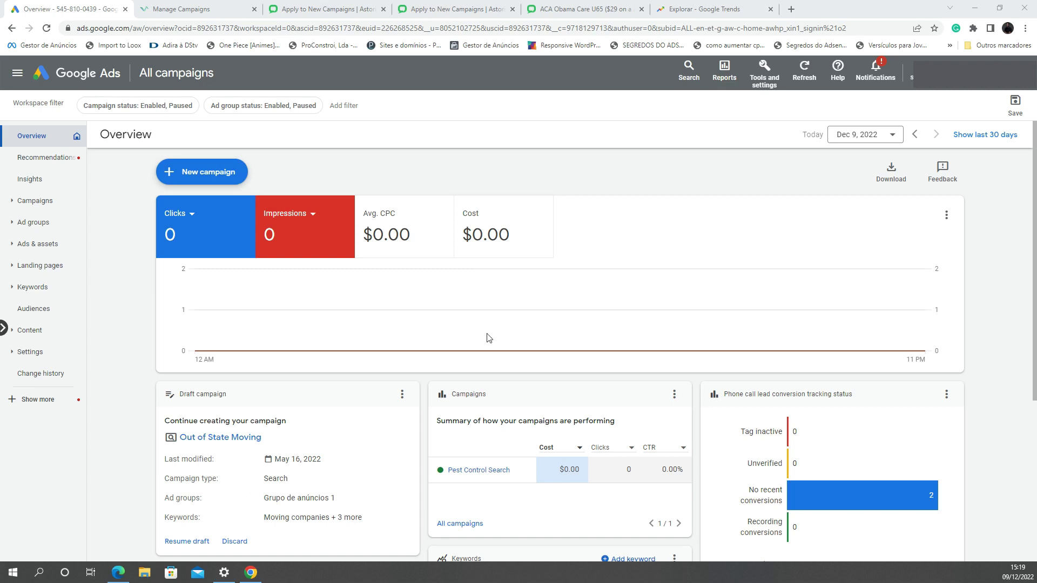
Step: Switch to the Google Trends Explore page and place the cursor in the empty search term field
scroll(385, 364, "down", 4)
scroll(393, 358, "up", 4)
left_click(724, 8)
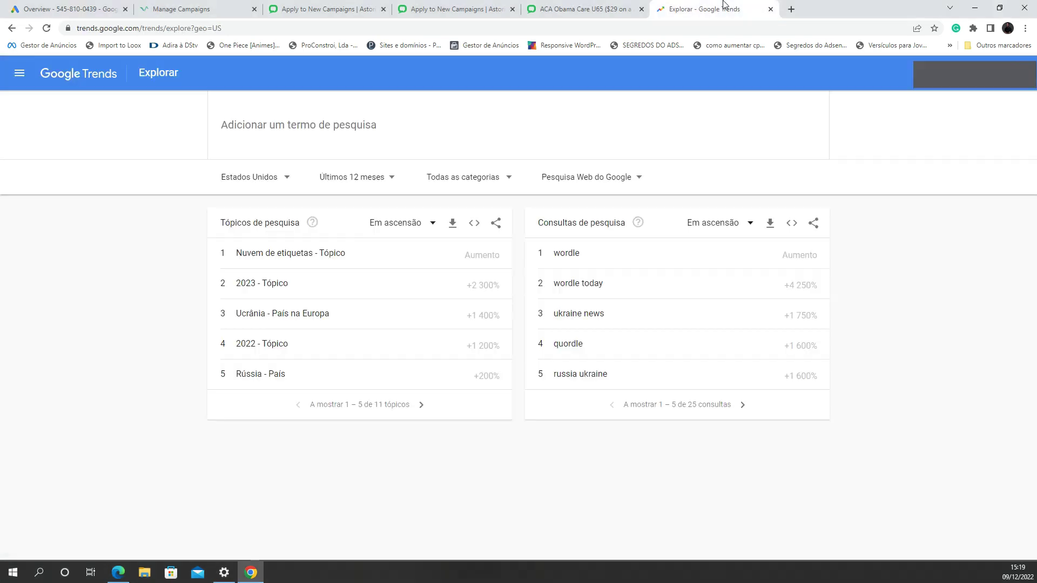
left_click(279, 126)
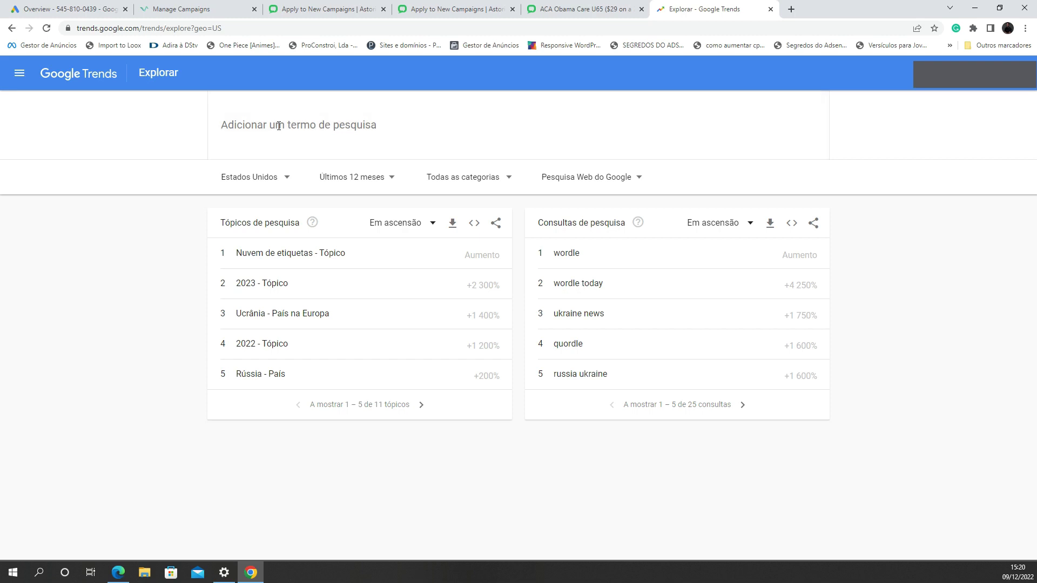
type("Me")
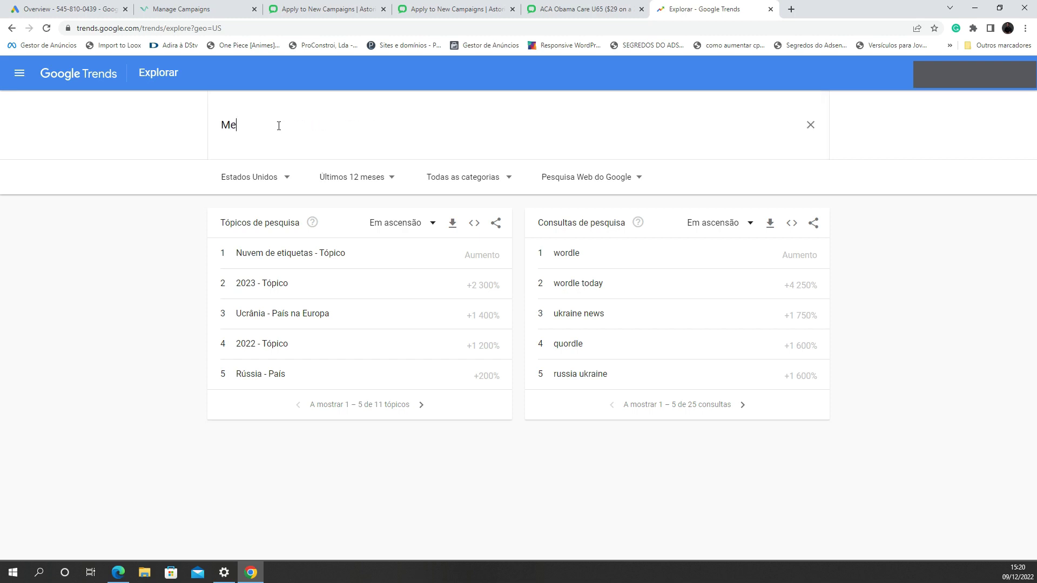
type("dicr")
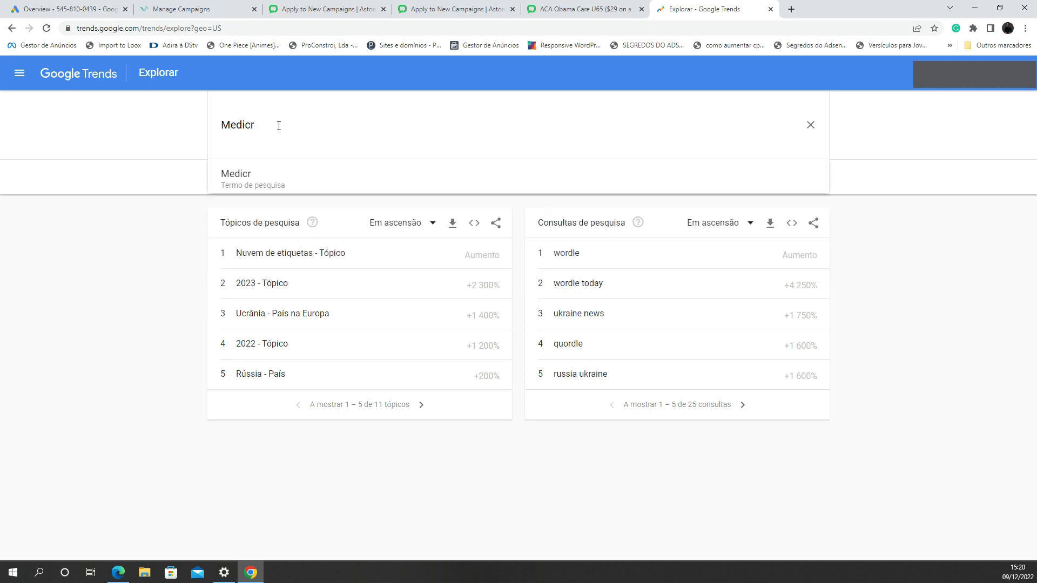
key("BackSpace")
type("are O")
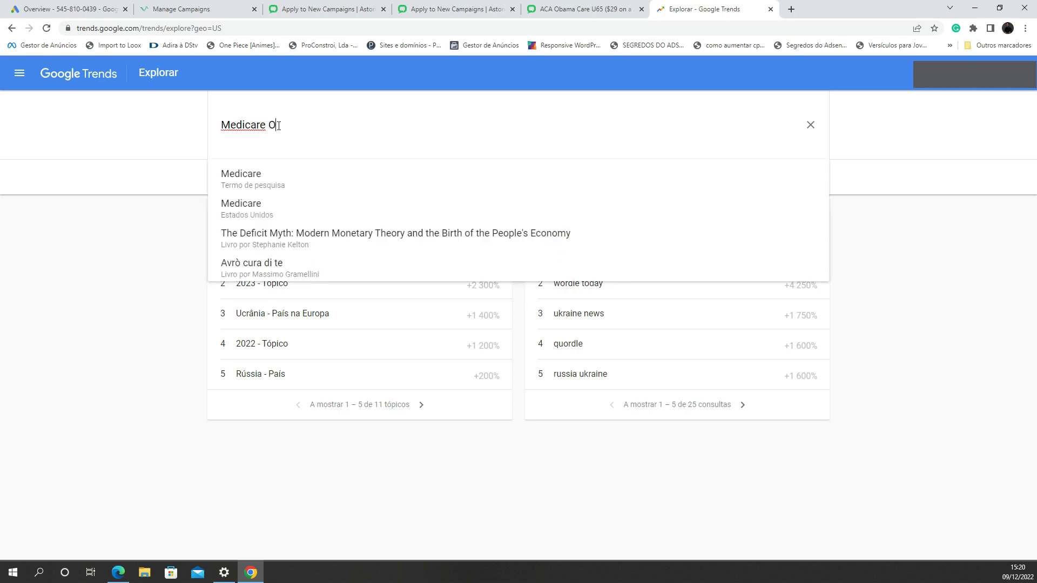
type("bamaca")
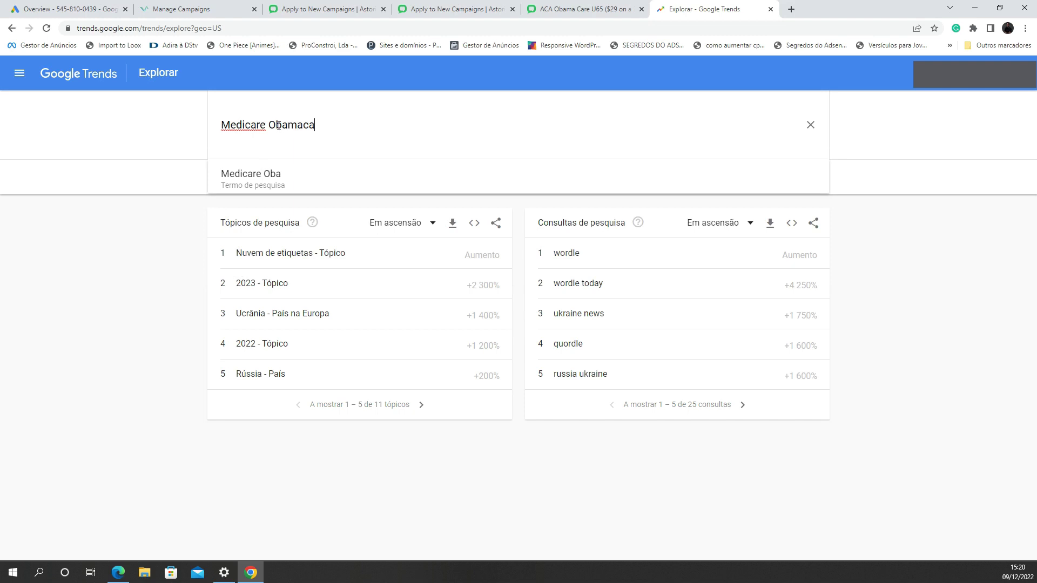
type("re Auto ")
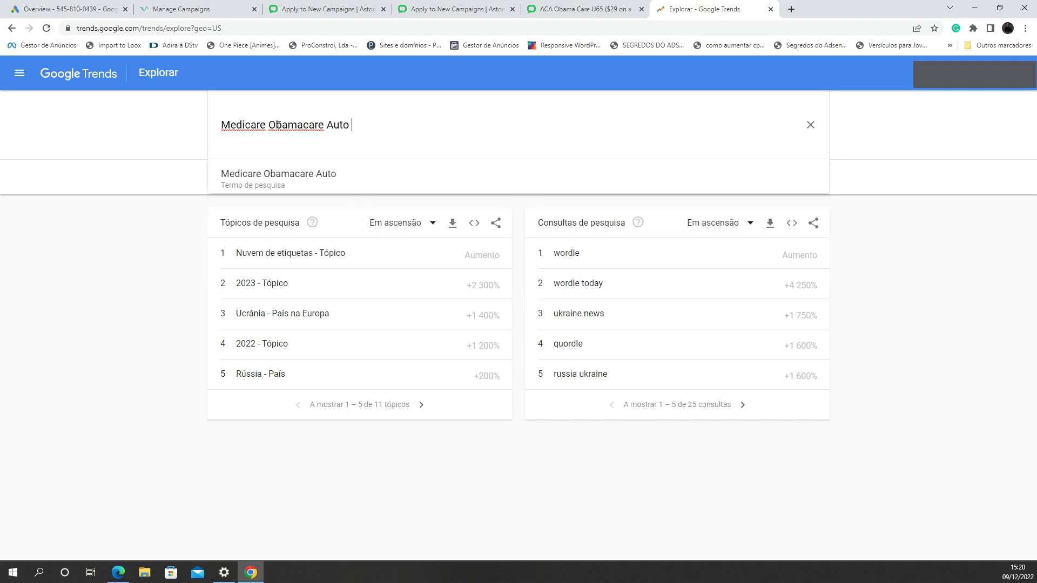
type("Insurance")
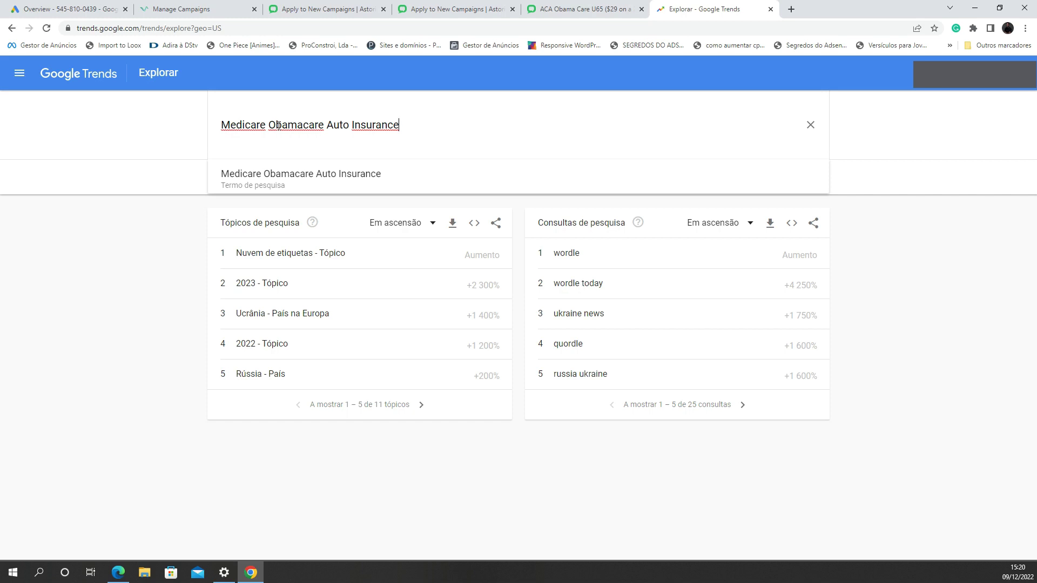
key("BackSpace")
key("BackSpace")
key("BackSpace")
key("BackSpace")
key("BackSpace")
key("BackSpace")
key("BackSpace")
key("BackSpace")
key("BackSpace")
key("BackSpace")
key("BackSpace")
key("BackSpace")
key("BackSpace")
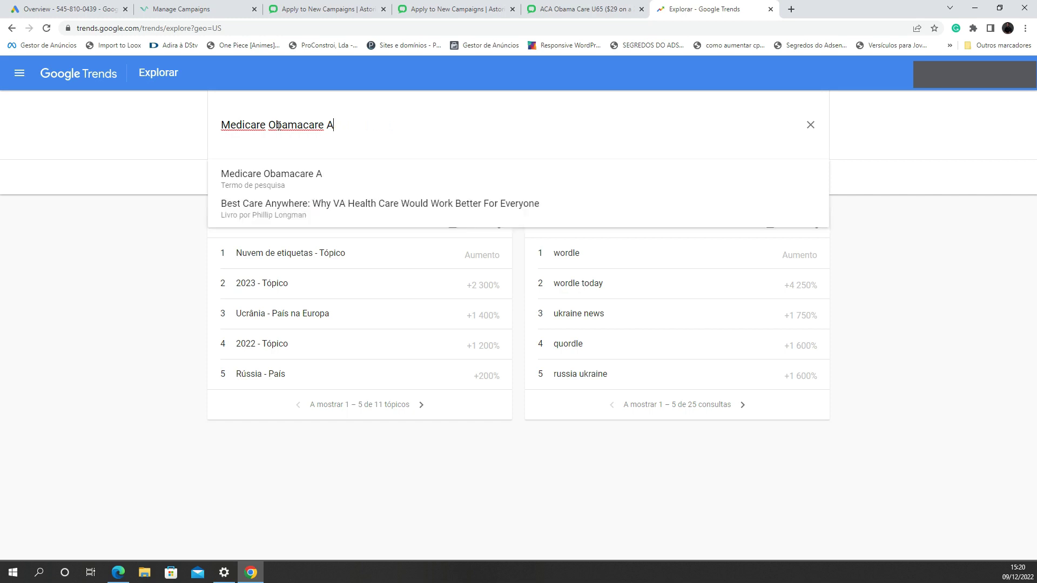
key("BackSpace")
key("BackSpace")
key("BackSpace")
key("BackSpace")
key("BackSpace")
key("BackSpace")
key("BackSpace")
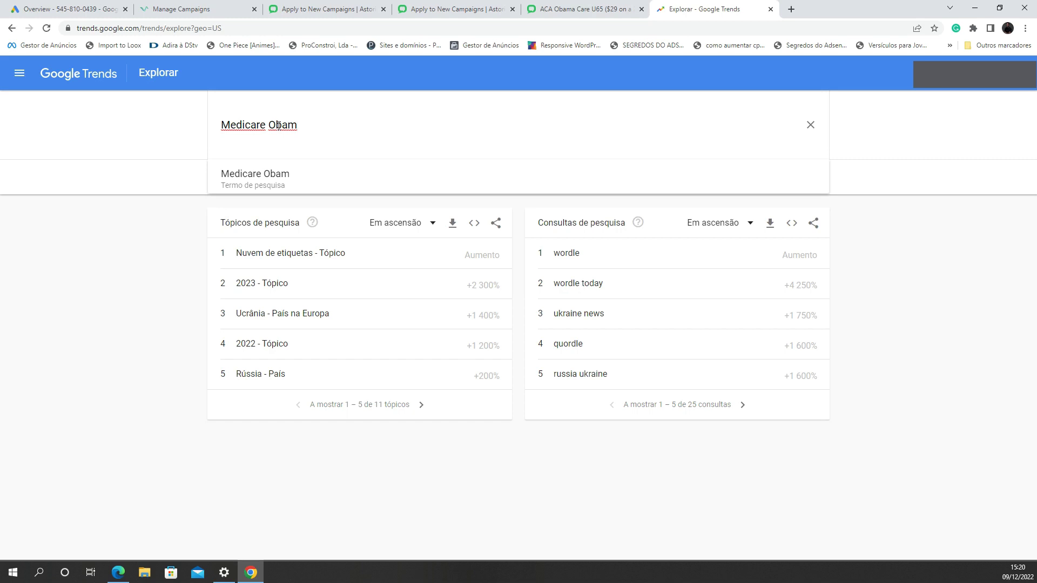
triple_click(278, 125)
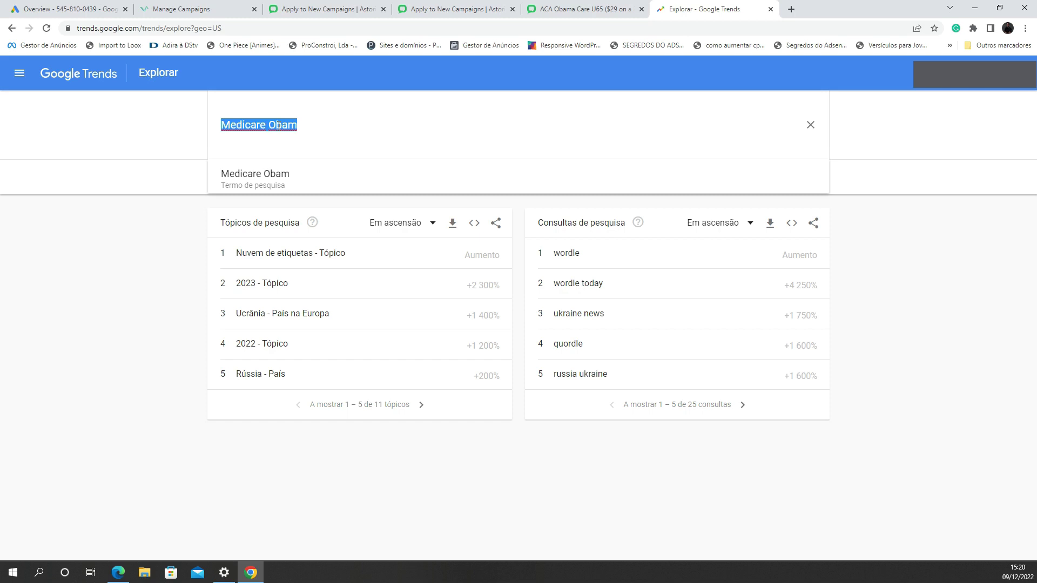
key("BackSpace")
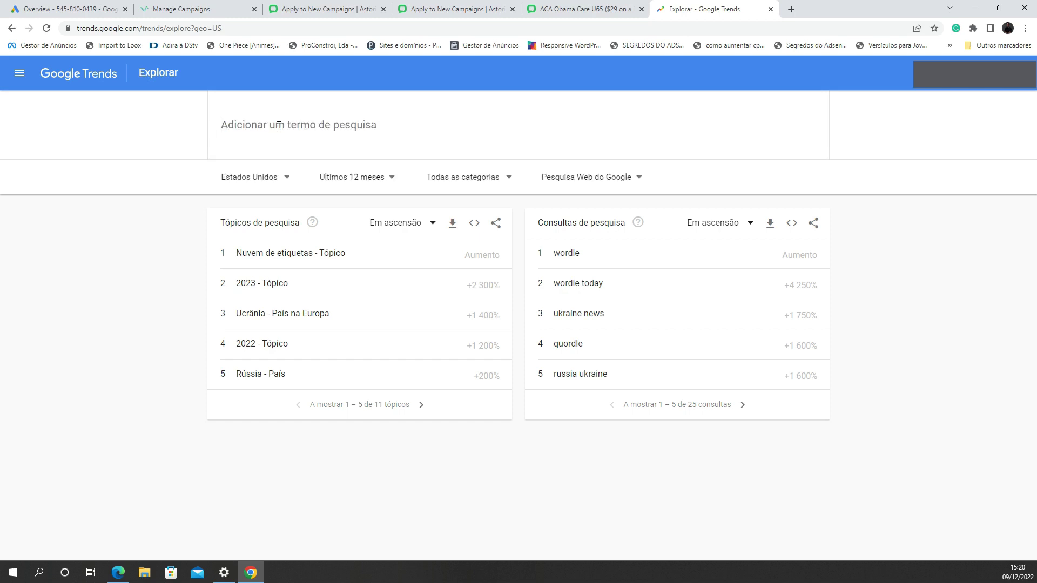
Step: Search Google Trends for the term Medicare and view its results
type("Medicare")
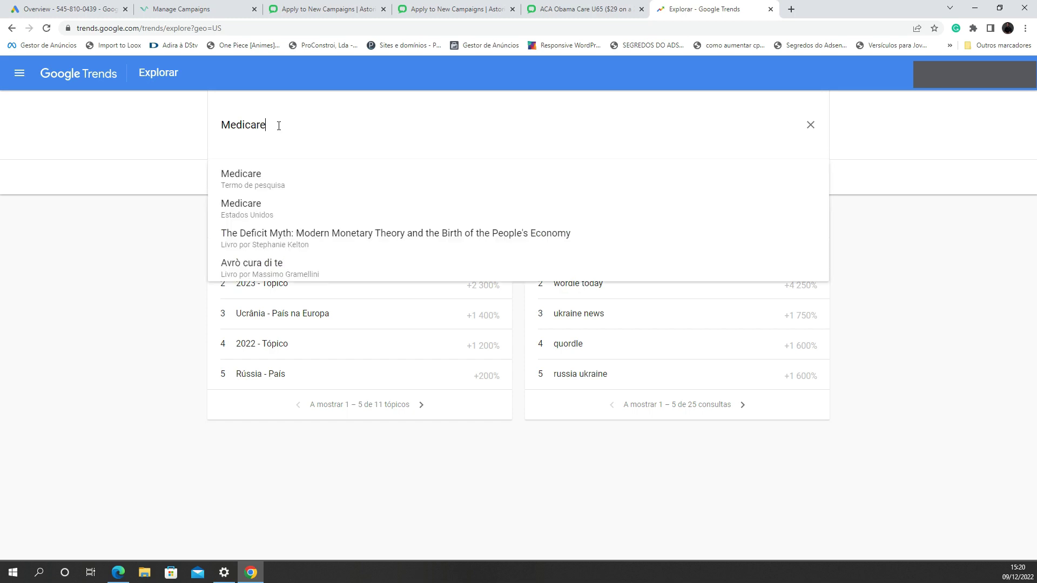
key("Return")
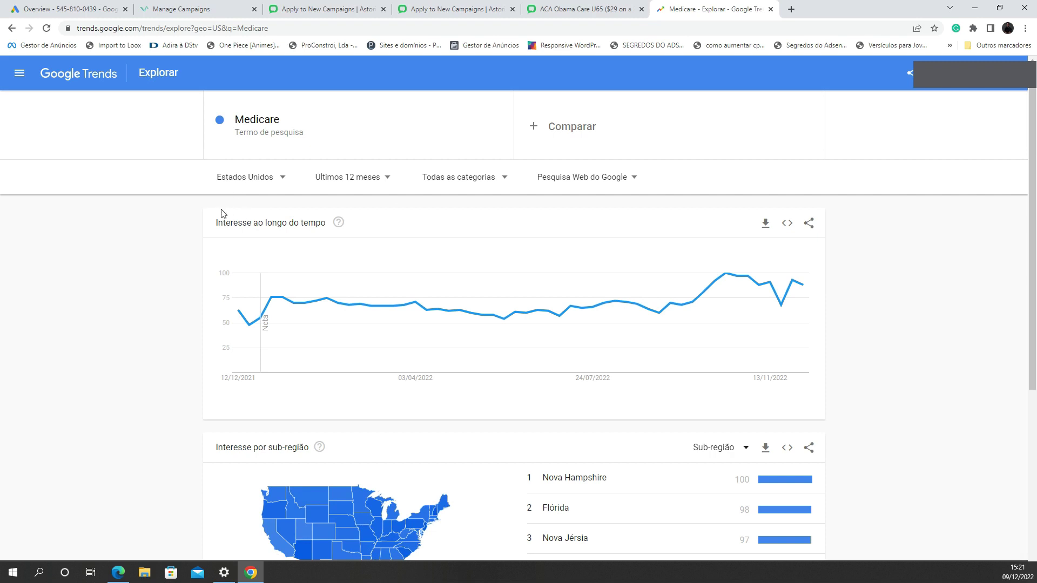
scroll(404, 354, "down", 2)
scroll(404, 354, "up", 2)
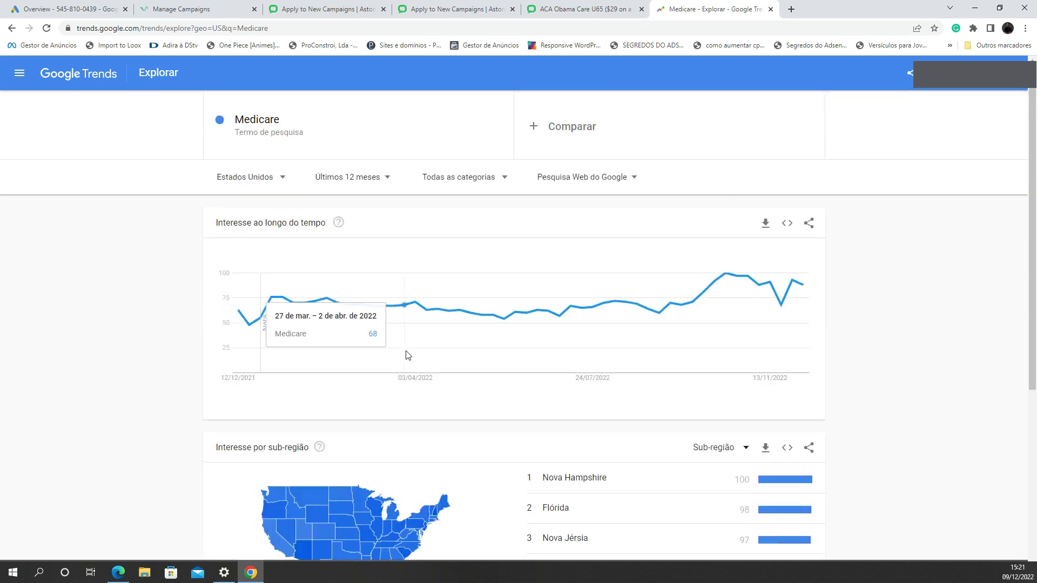
Step: Add Obamacare as a second search term to compare with Medicare
left_click(561, 128)
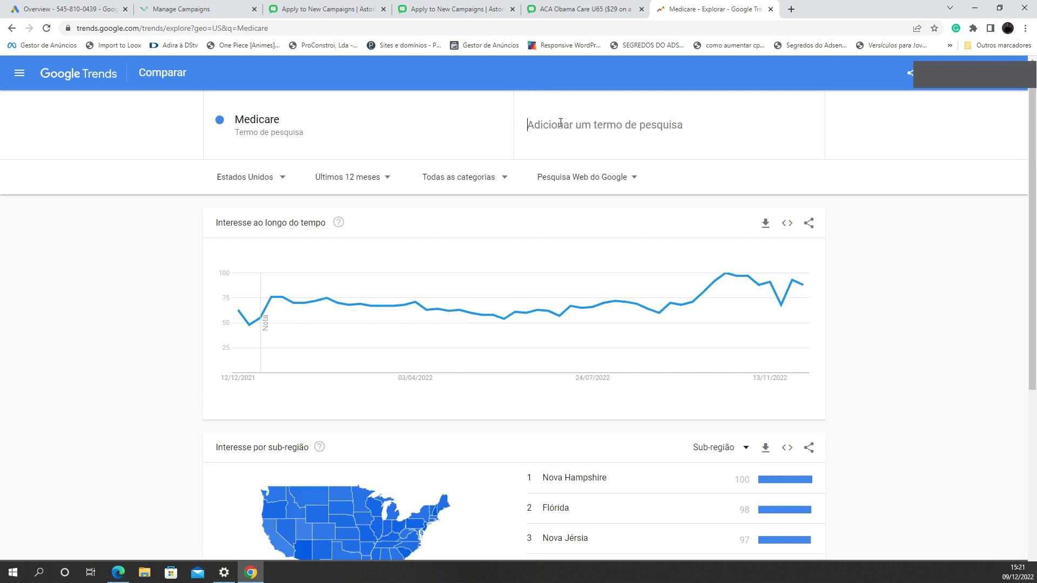
type("Obam")
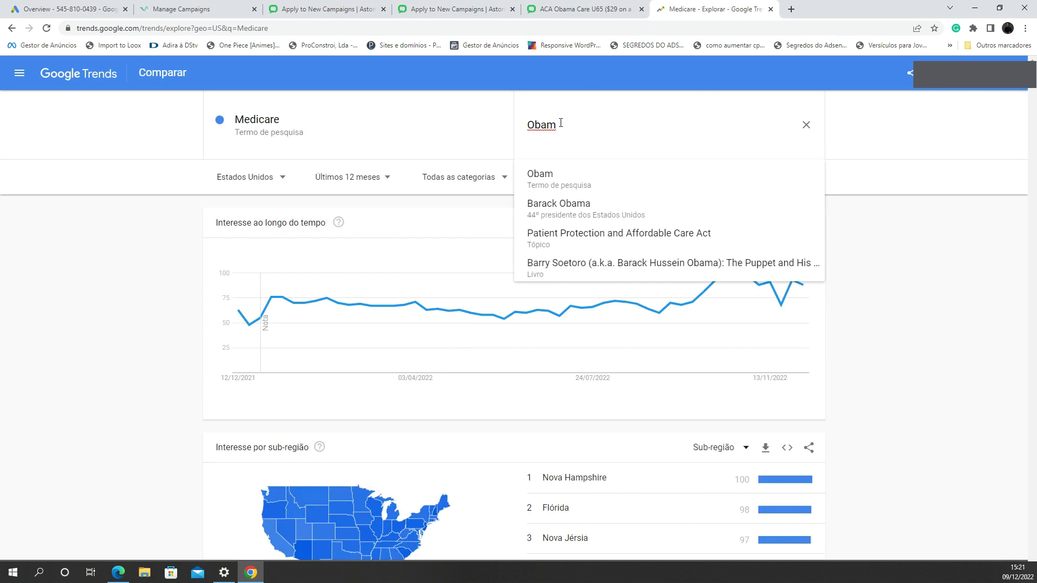
type("ba")
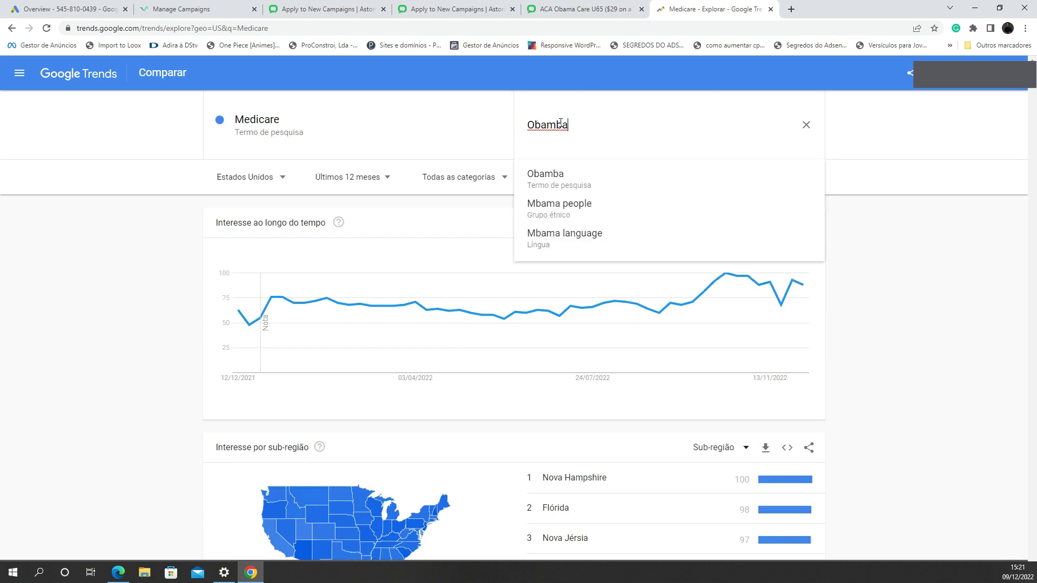
key("BackSpace")
key("BackSpace")
type("acare")
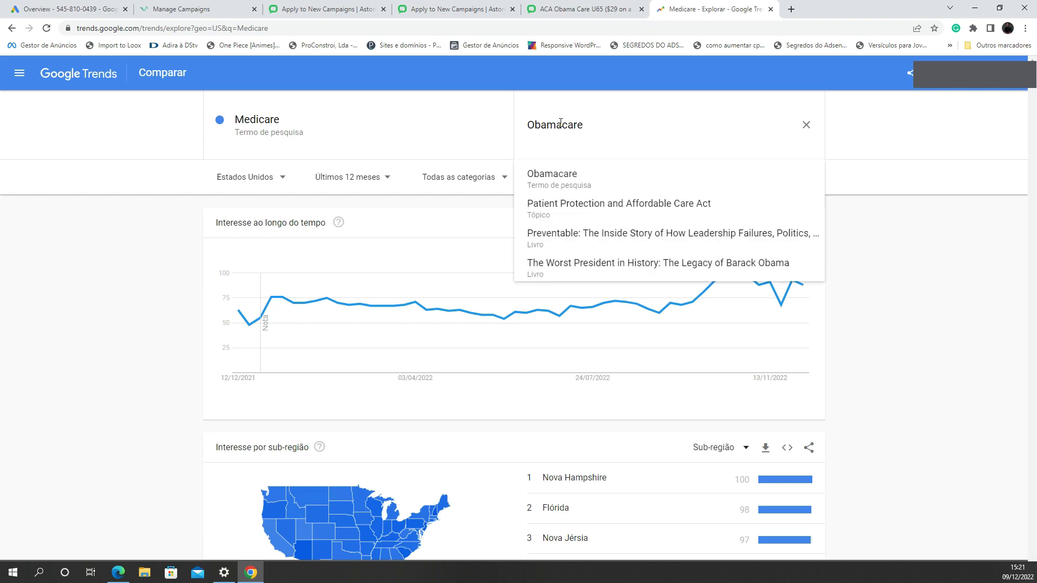
key("Return")
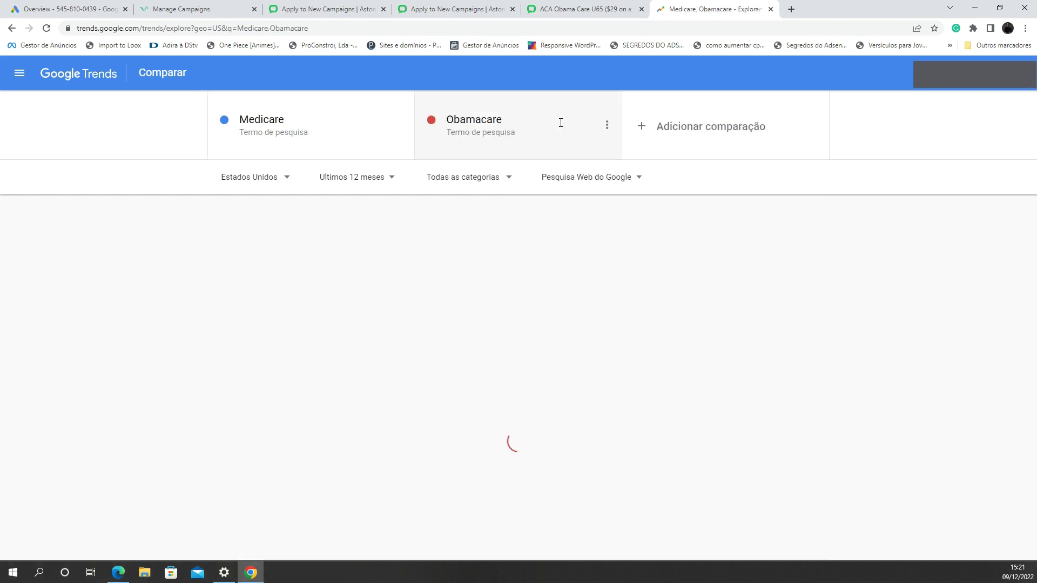
Step: Add Auto Insurance as a third search term in the comparison
left_click(686, 130)
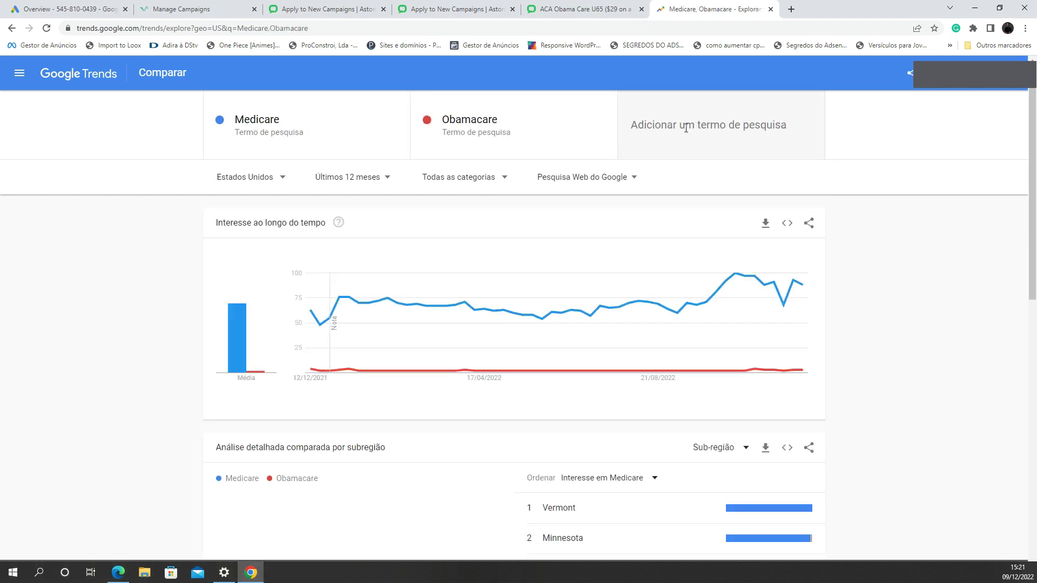
type("Aut")
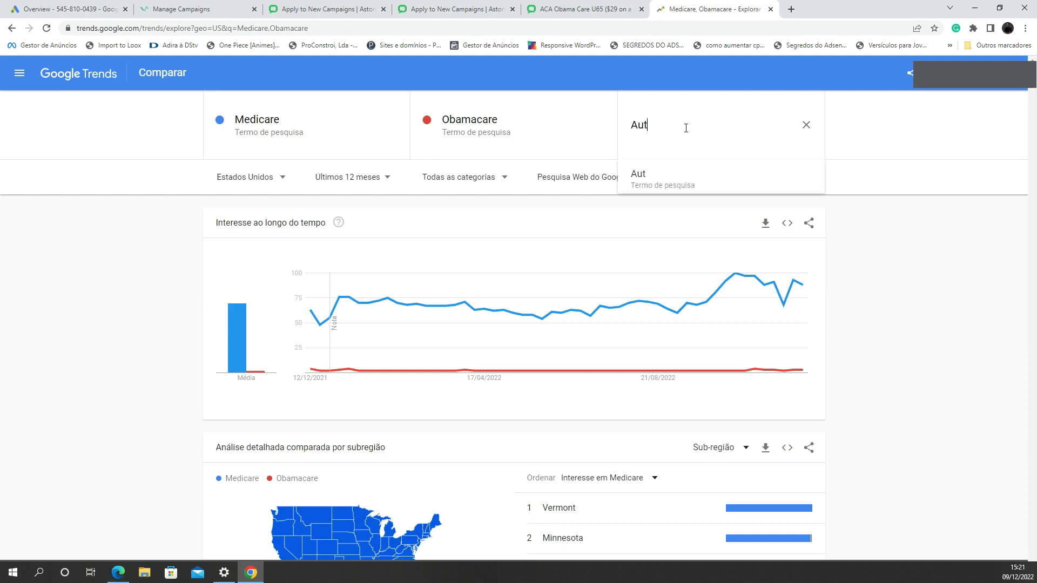
type("o I")
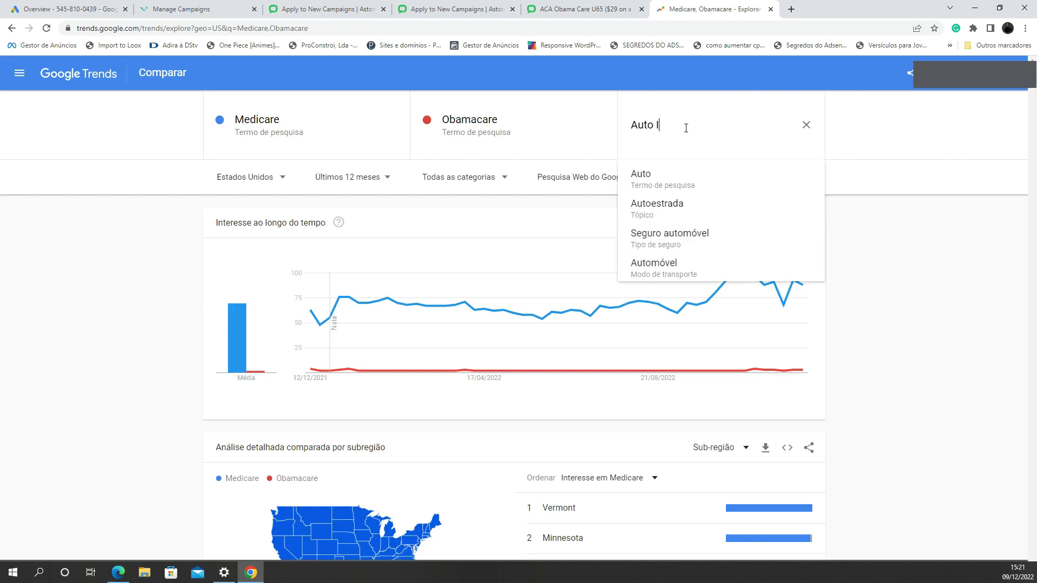
type("nsurance")
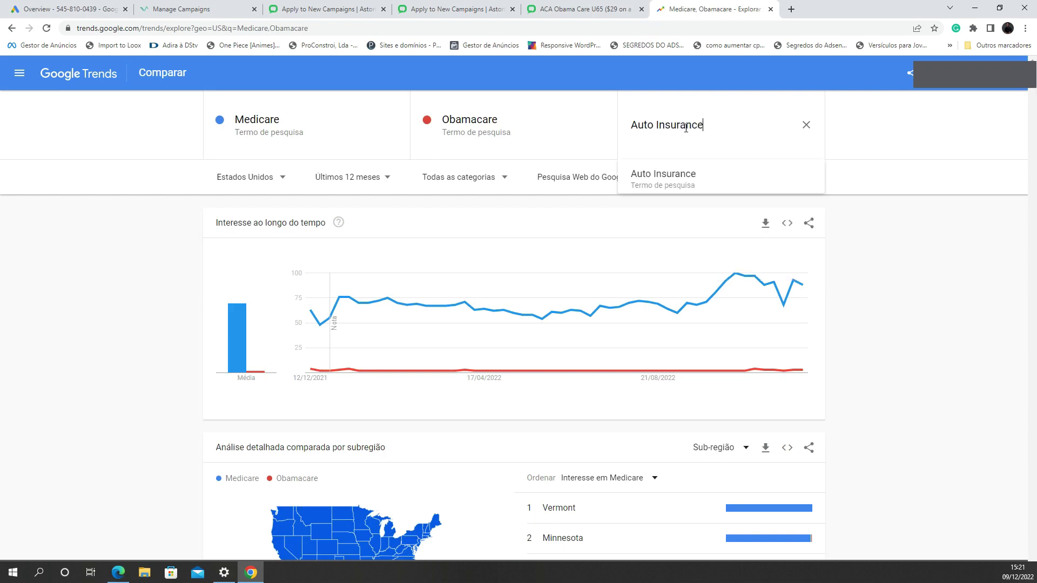
key("Return")
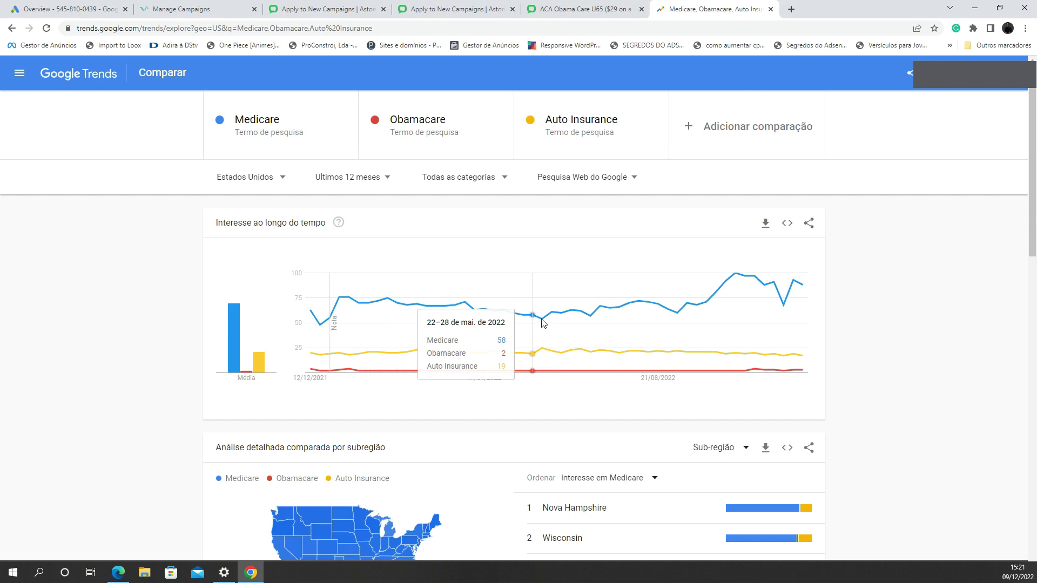
Step: Examine interest over time, the subregion breakdown and the related queries for Medicare, Obamacare and Auto Insurance
scroll(616, 359, "down", 2)
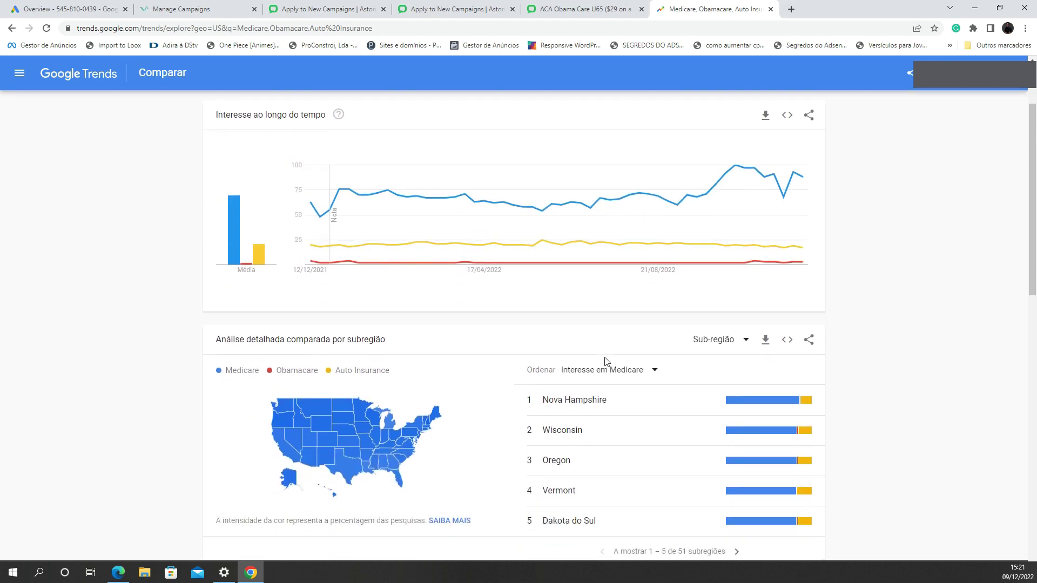
scroll(605, 360, "up", 2)
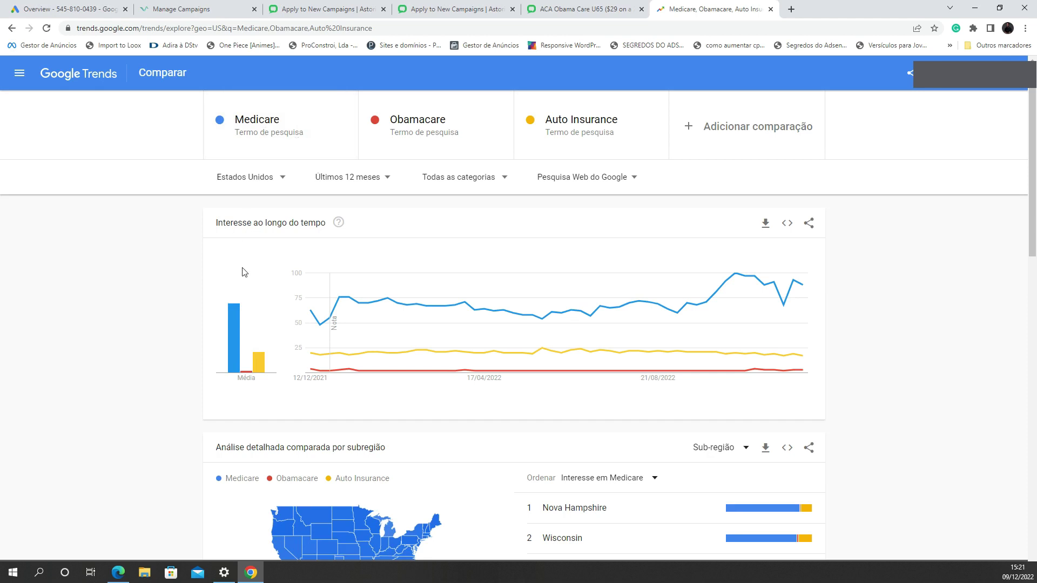
scroll(260, 278, "down", 13)
scroll(274, 288, "down", 3)
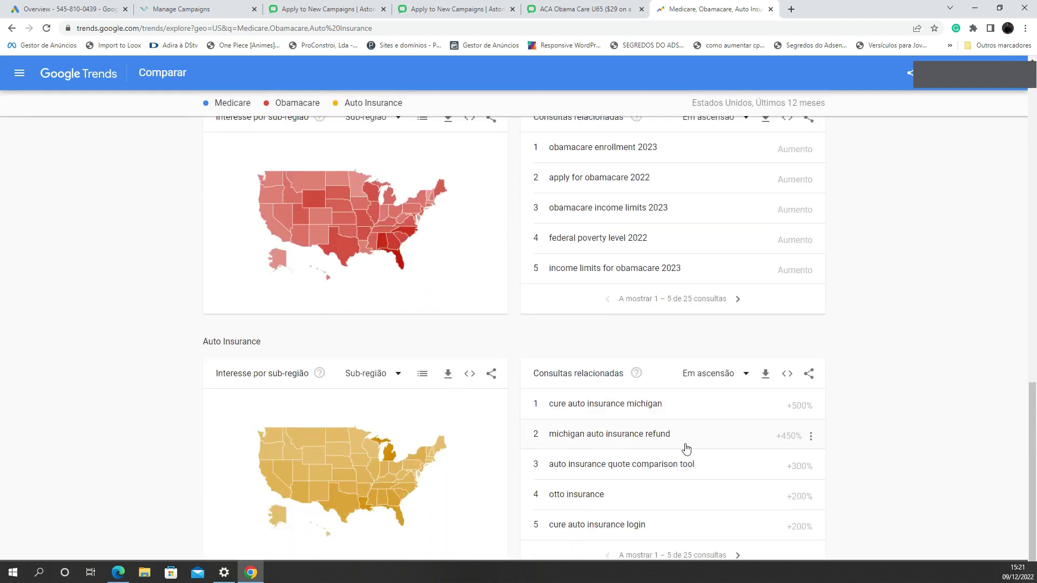
scroll(472, 431, "up", 1)
scroll(472, 431, "up", 14)
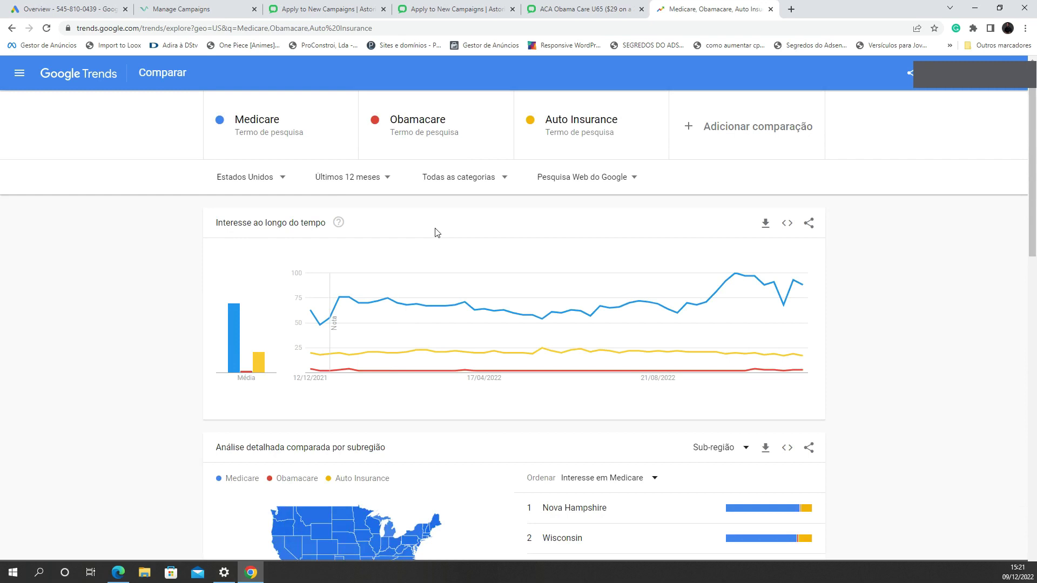
scroll(437, 233, "down", 7)
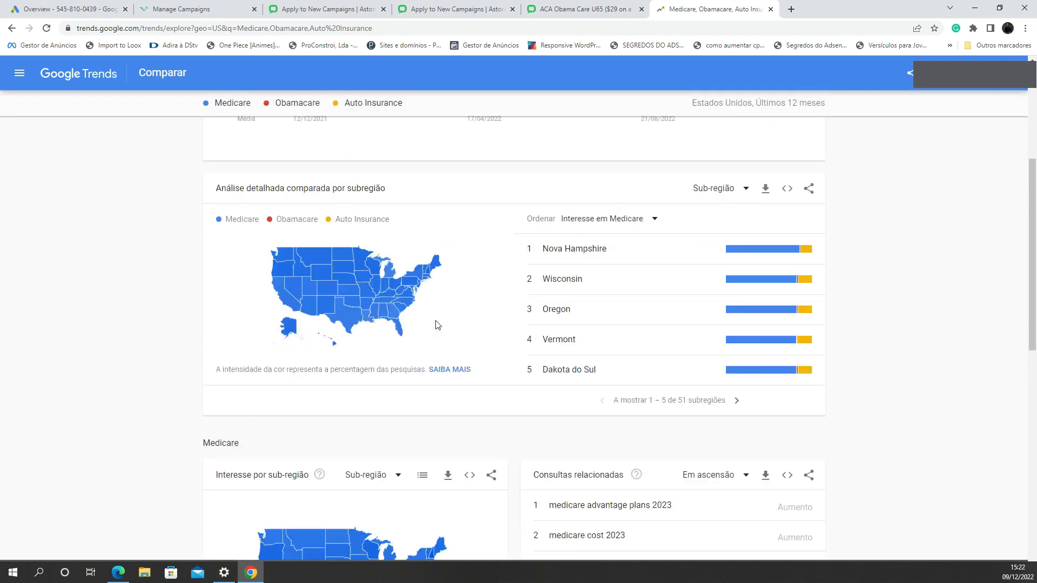
scroll(831, 394, "up", 5)
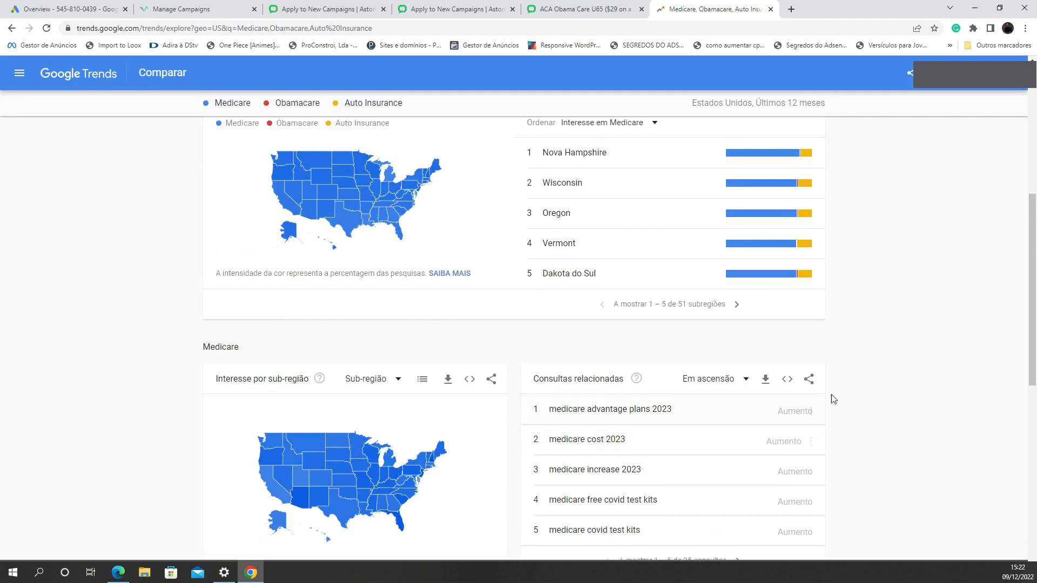
scroll(807, 353, "down", 4)
scroll(807, 353, "down", 2)
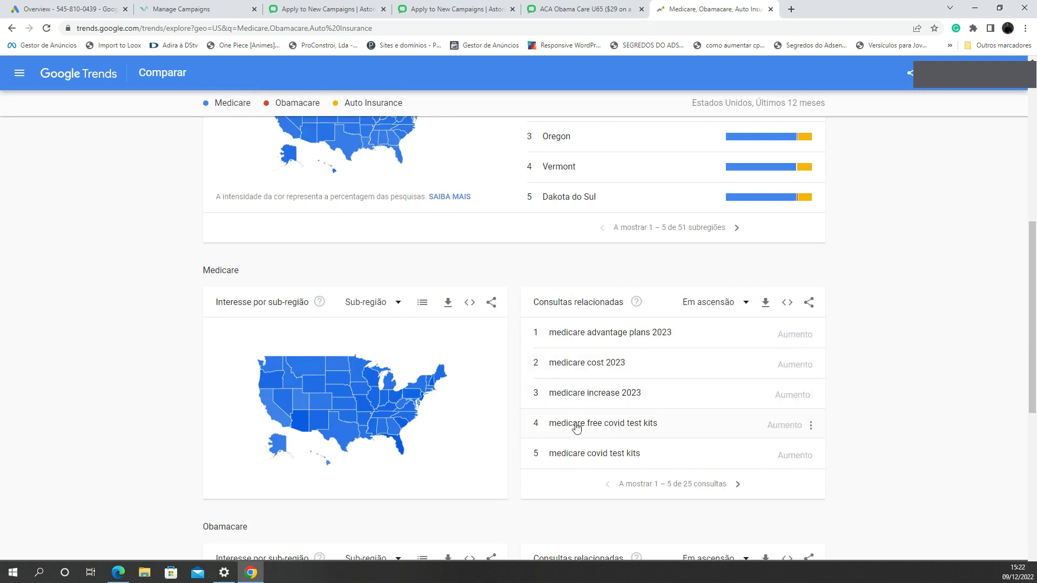
scroll(642, 411, "up", 3)
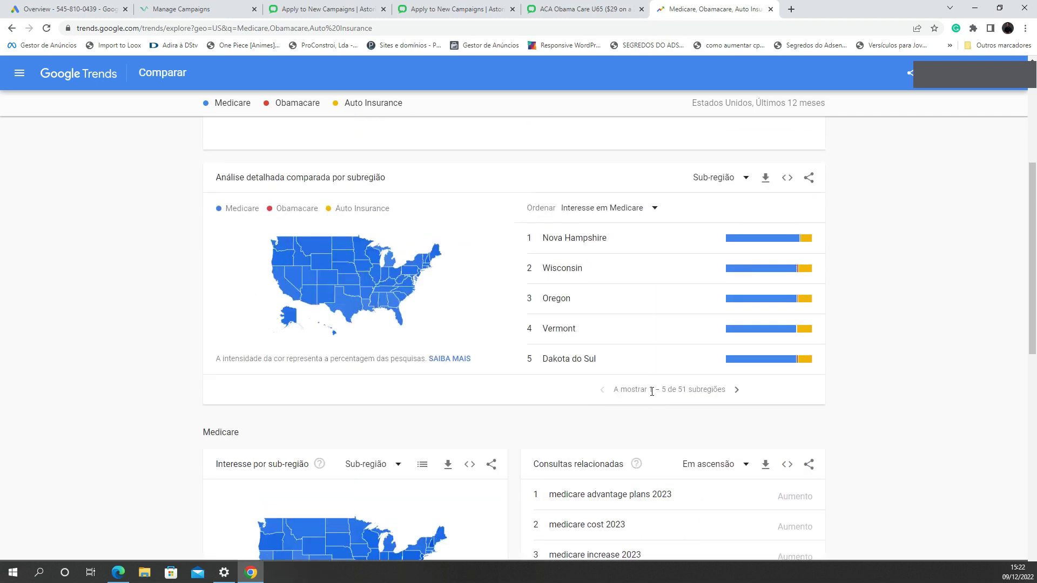
scroll(653, 378, "down", 3)
scroll(653, 376, "down", 2)
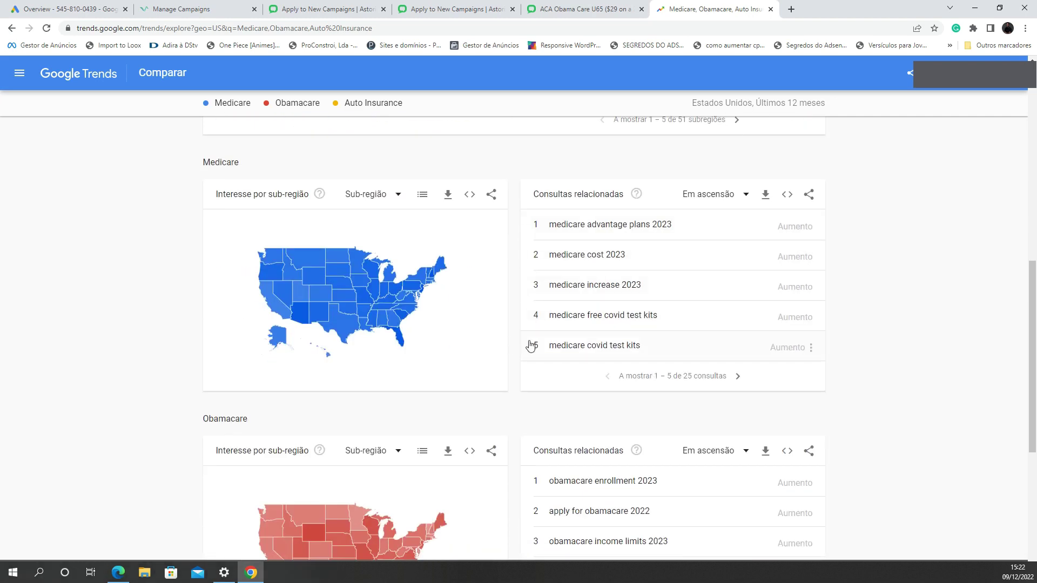
scroll(537, 340, "down", 2)
scroll(550, 333, "down", 3)
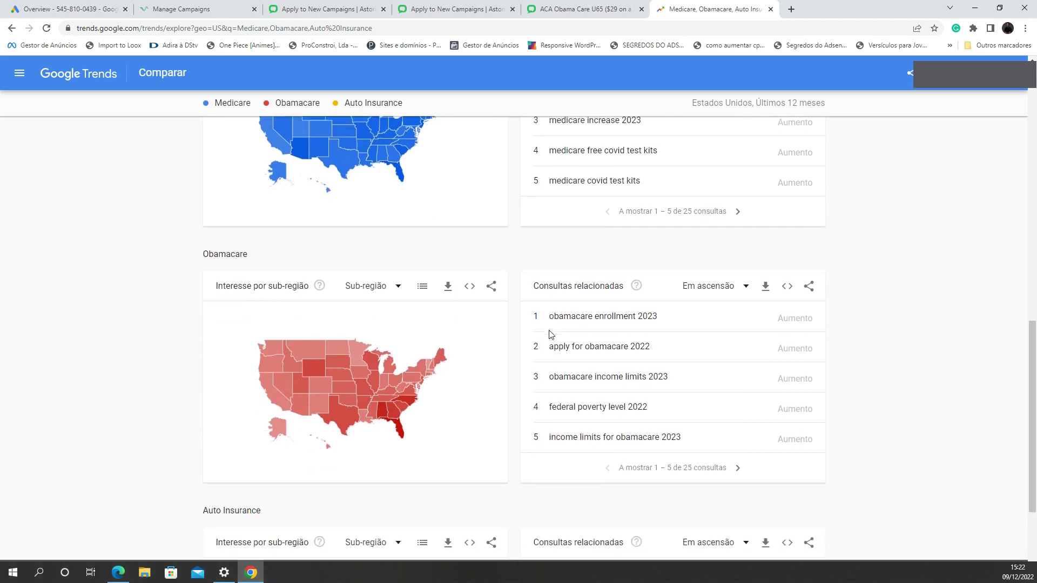
Step: Examine the related queries for Obamacare and Auto Insurance, the available search types and the interest-over-time chart
mouse_move(393, 294)
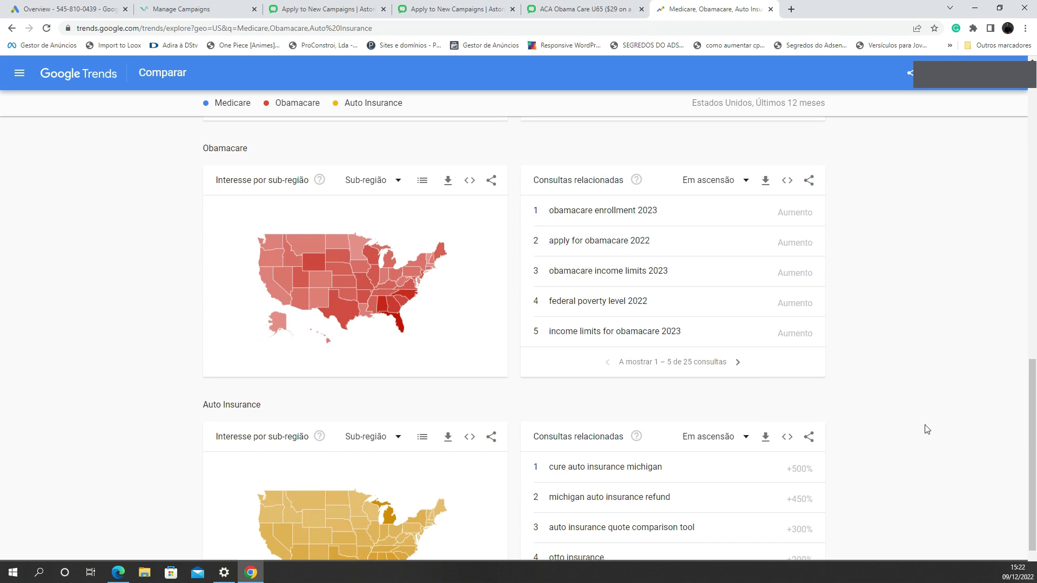
scroll(927, 429, "down", 1)
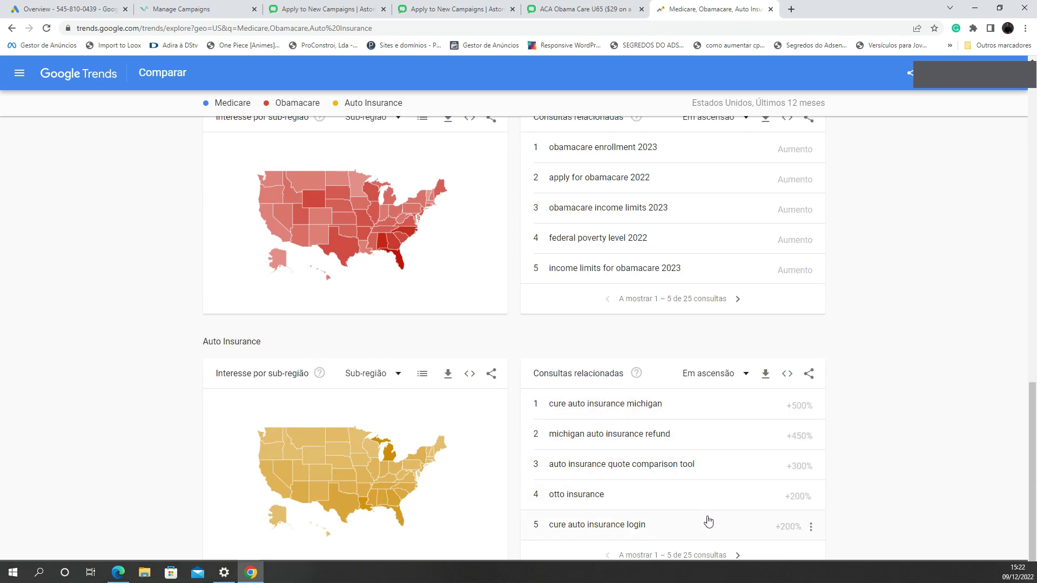
scroll(707, 520, "up", 20)
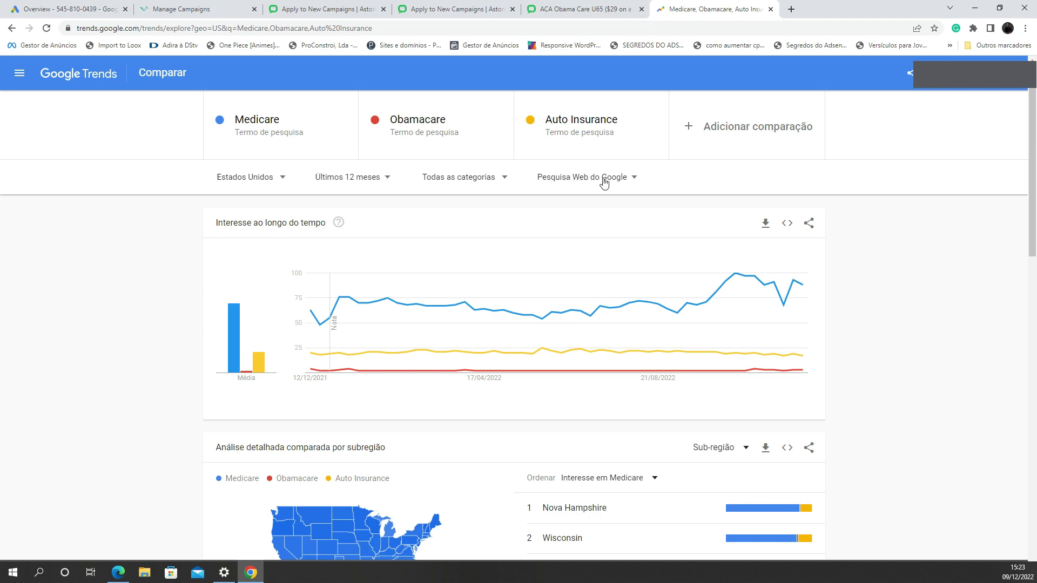
left_click(632, 182)
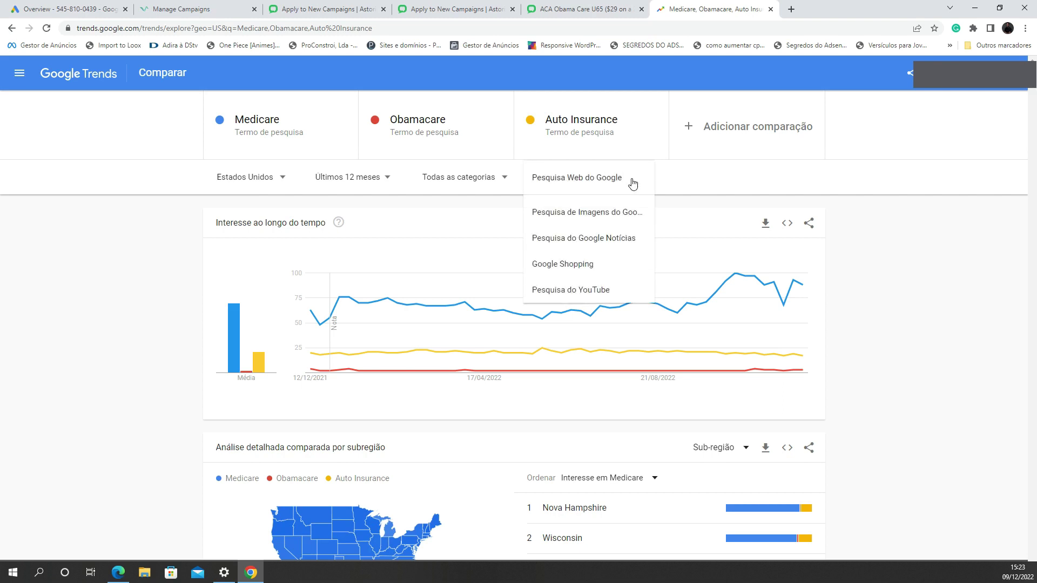
left_click(853, 236)
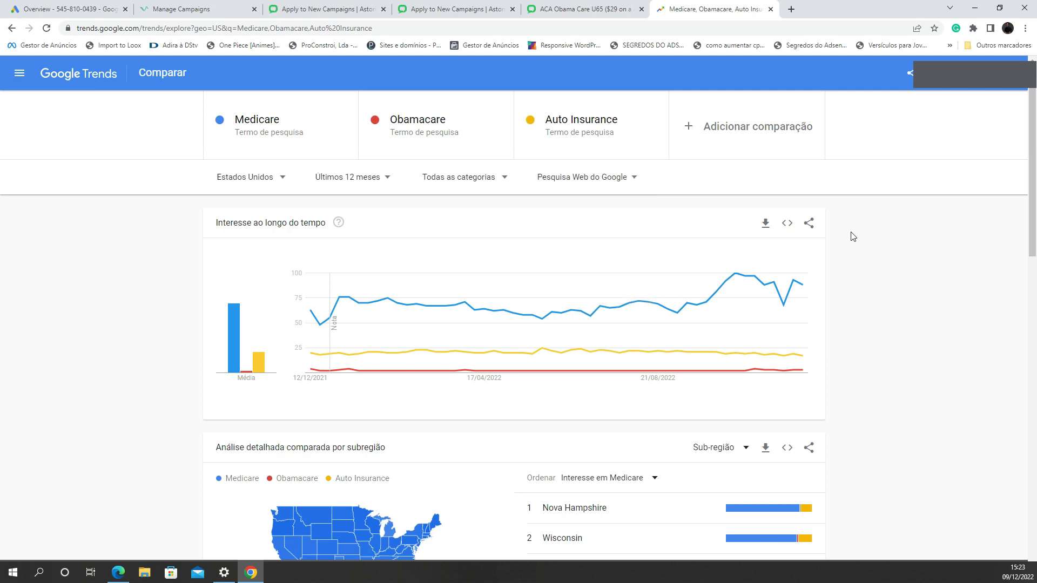
left_click(630, 180)
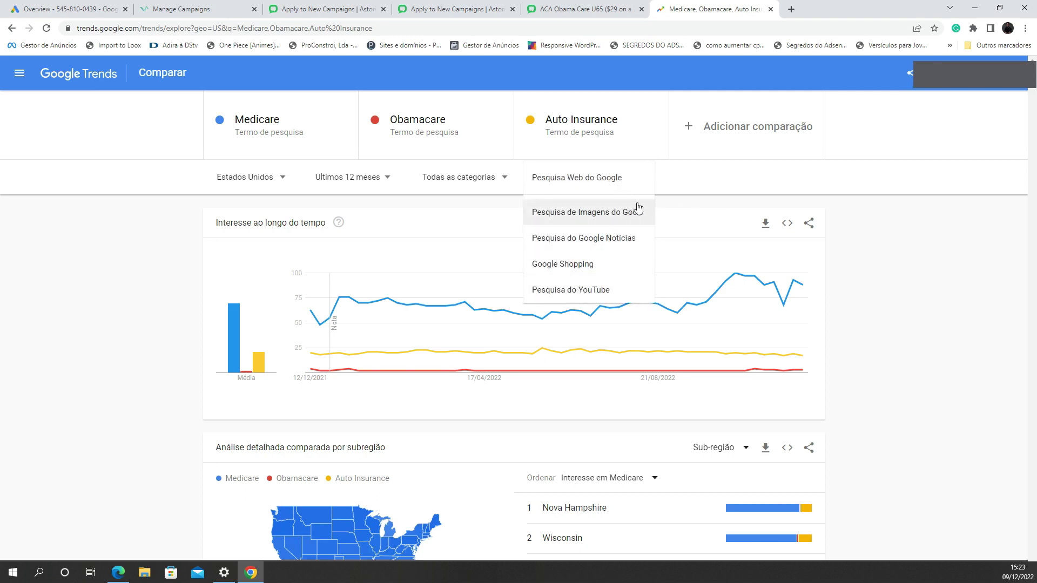
left_click(877, 313)
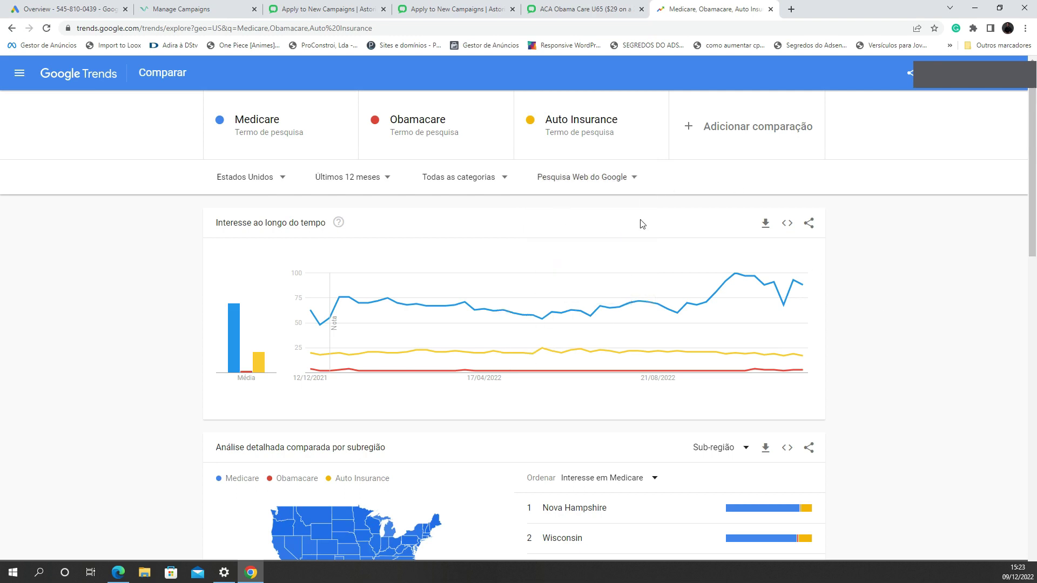
scroll(341, 300, "down", 8)
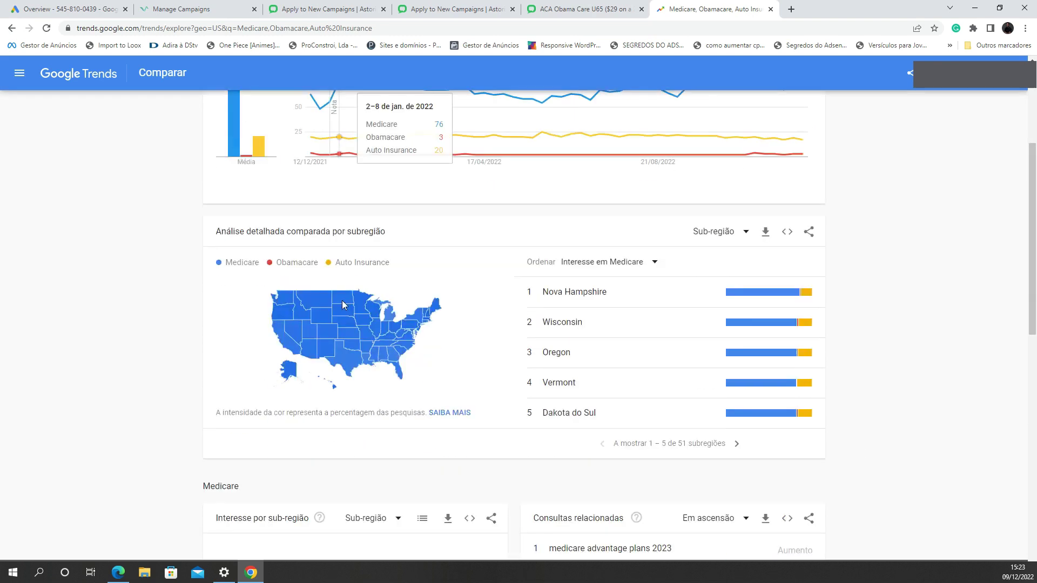
scroll(487, 333, "up", 6)
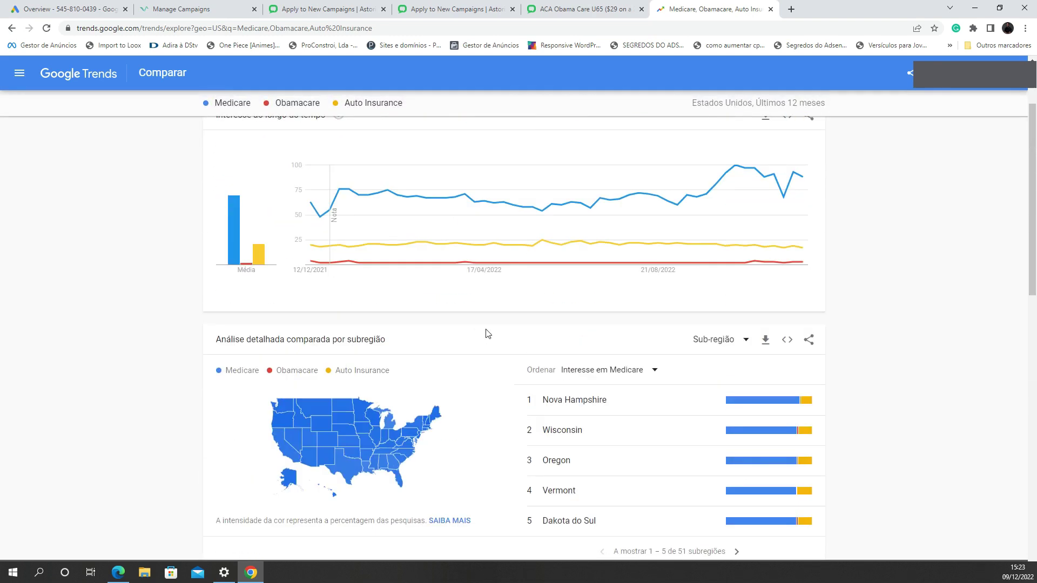
scroll(566, 324, "up", 1)
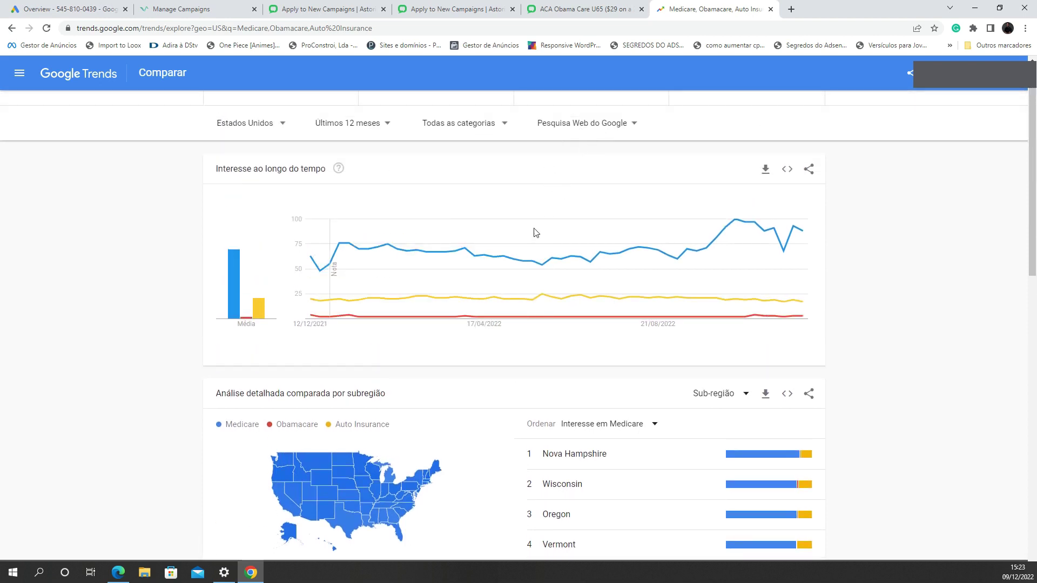
scroll(499, 348, "up", 2)
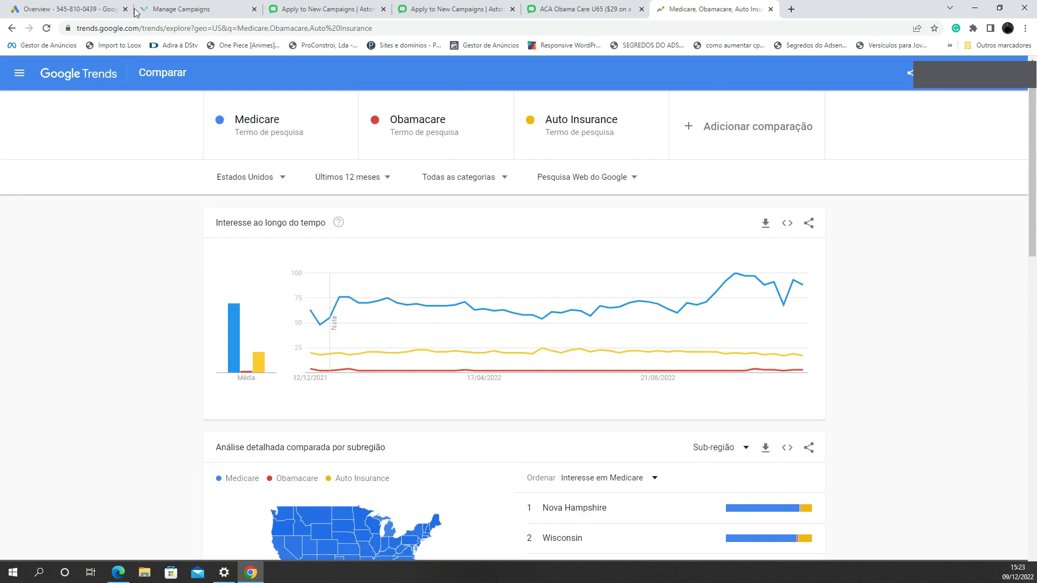
Step: Switch to Google Ads and open the Keyword Planner
left_click(97, 6)
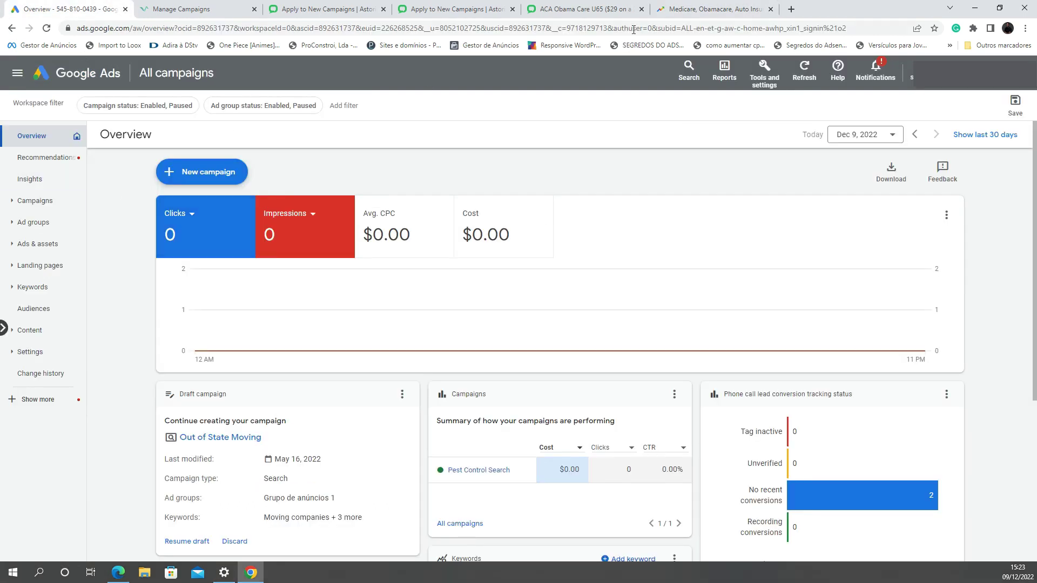
left_click(678, 6)
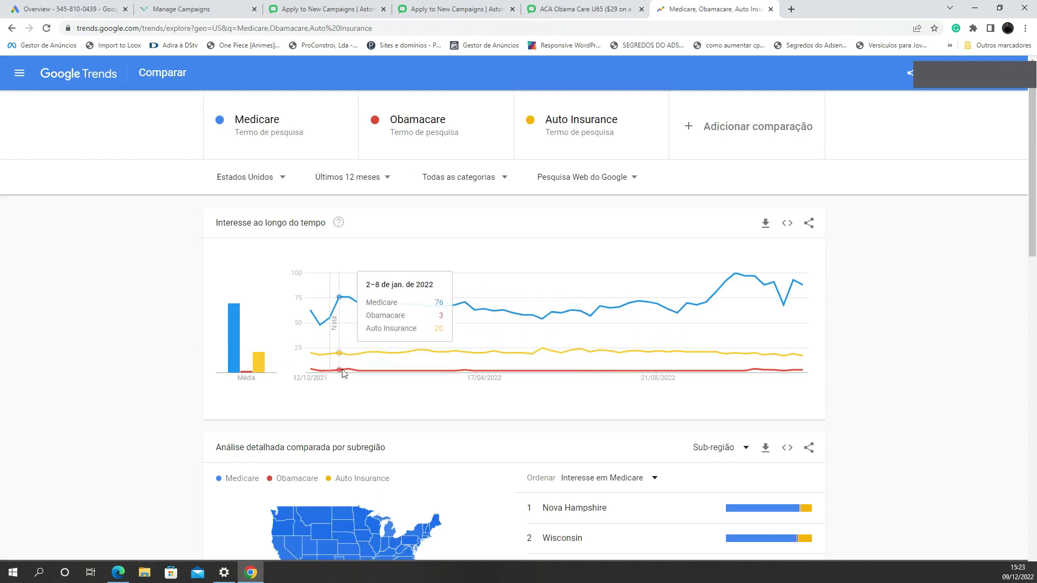
left_click(78, 5)
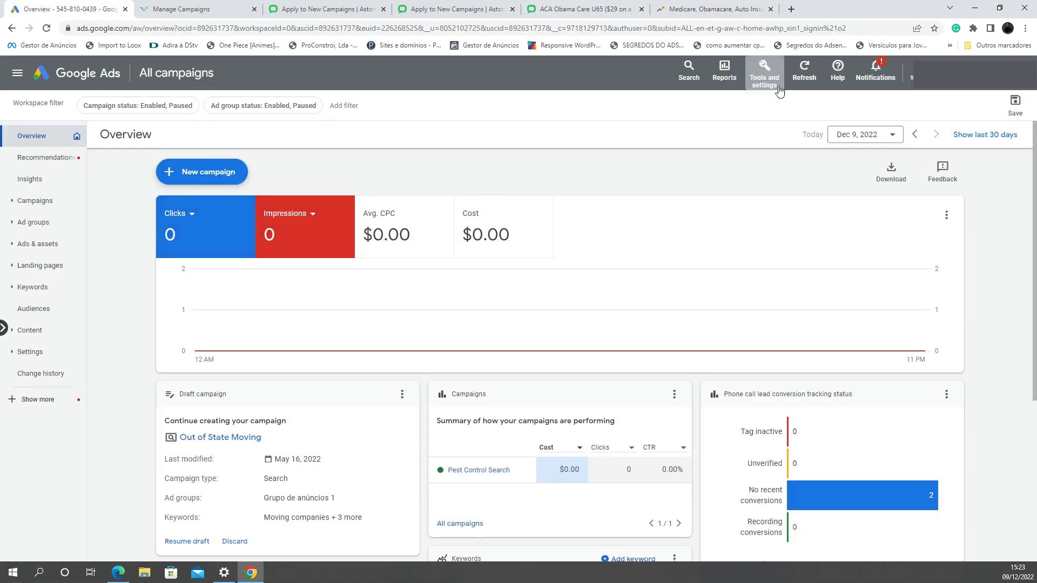
left_click(764, 75)
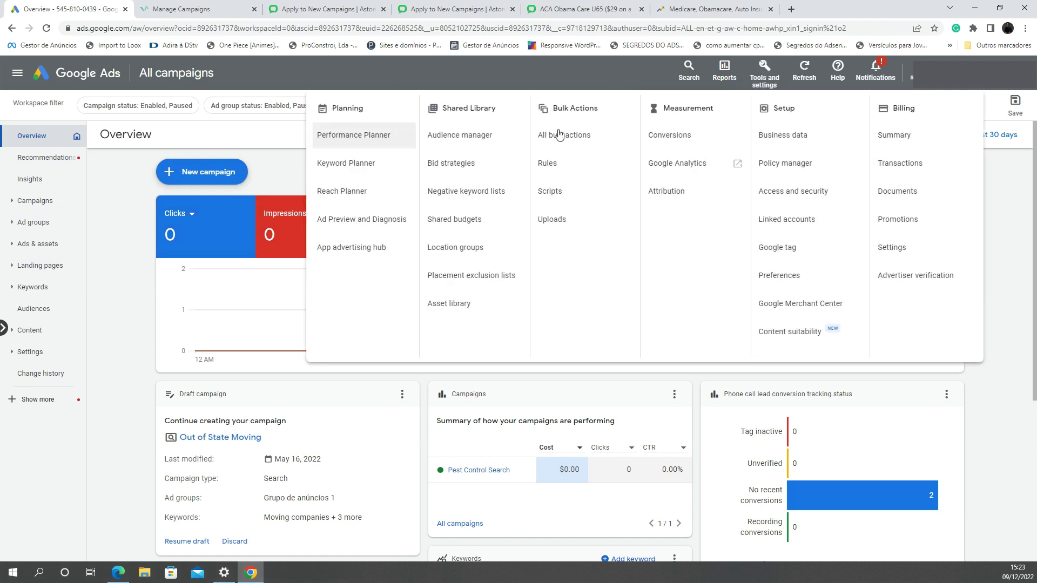
left_click(352, 163)
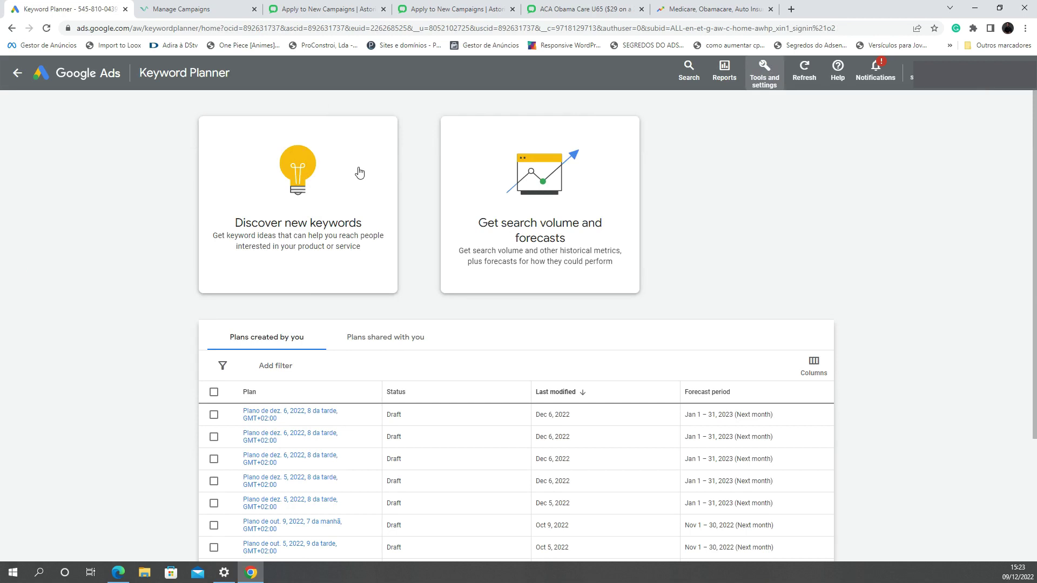
Step: Get search volume and forecasts for the keyword Medicare
left_click(542, 225)
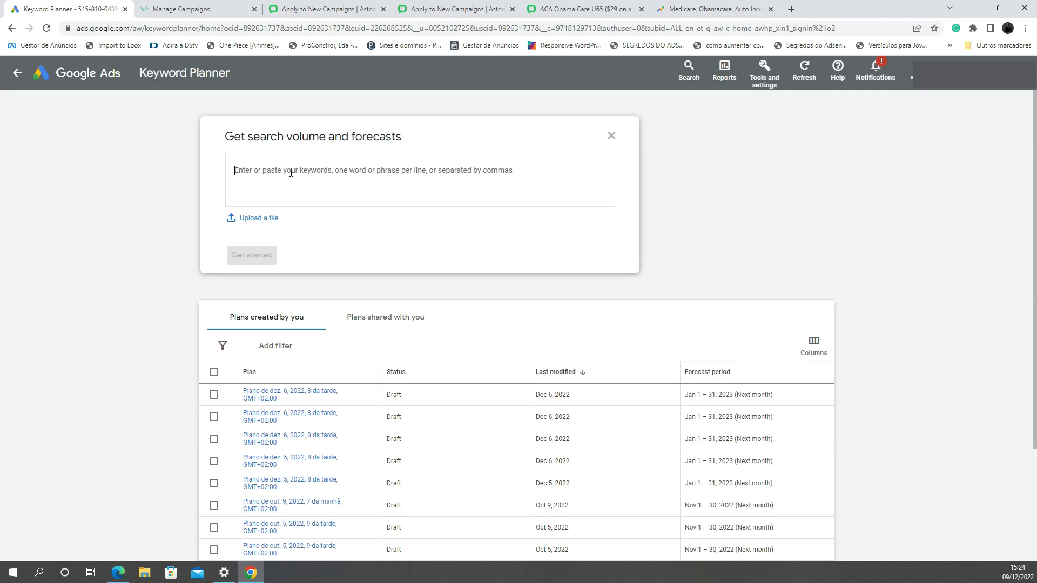
type("Medicare")
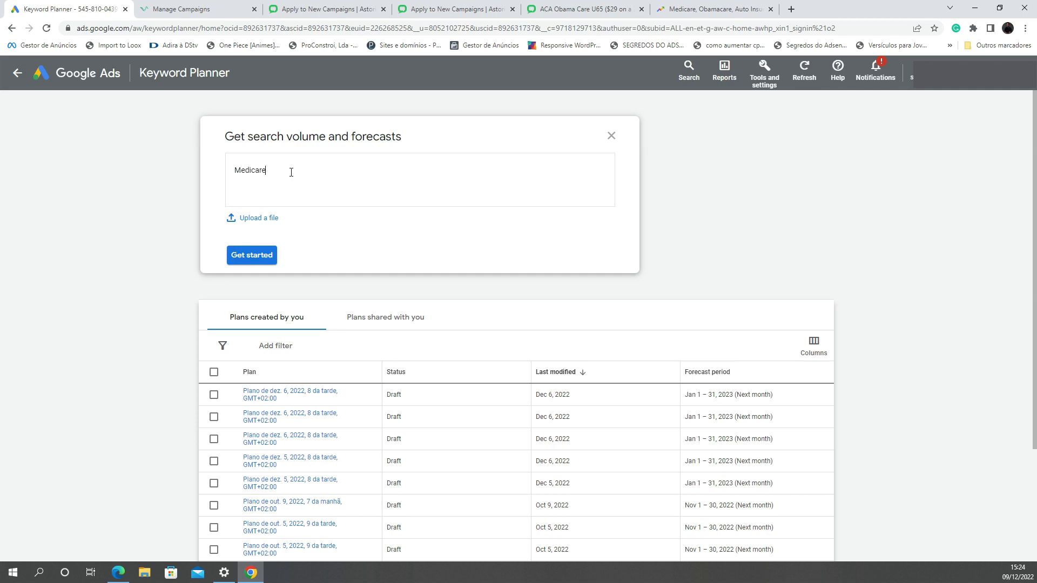
left_click(262, 258)
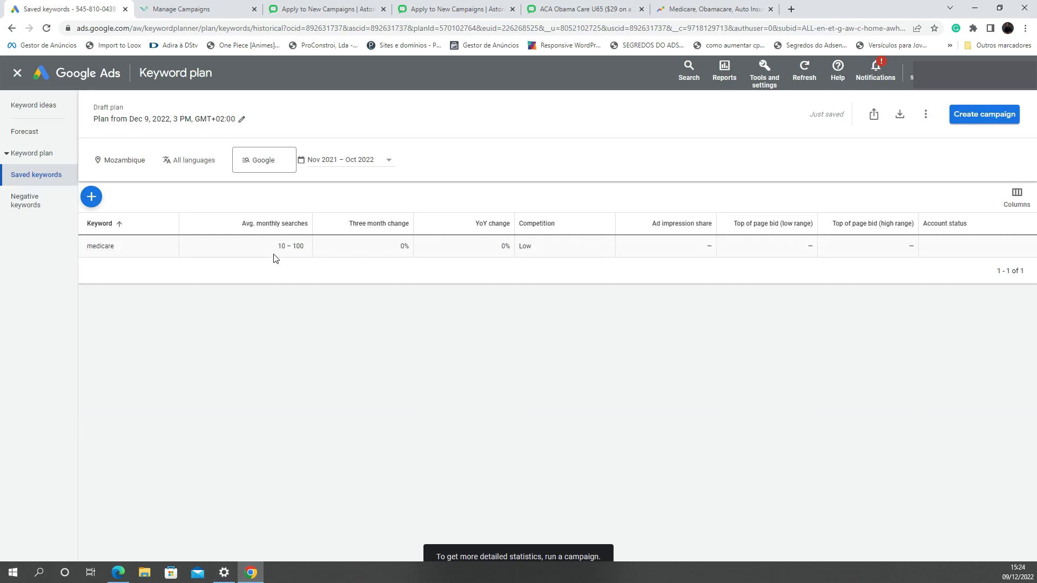
Step: Reopen the Keyword Planner and request search volume and forecasts for Medicare in another new plan
left_click(754, 80)
left_click(372, 171)
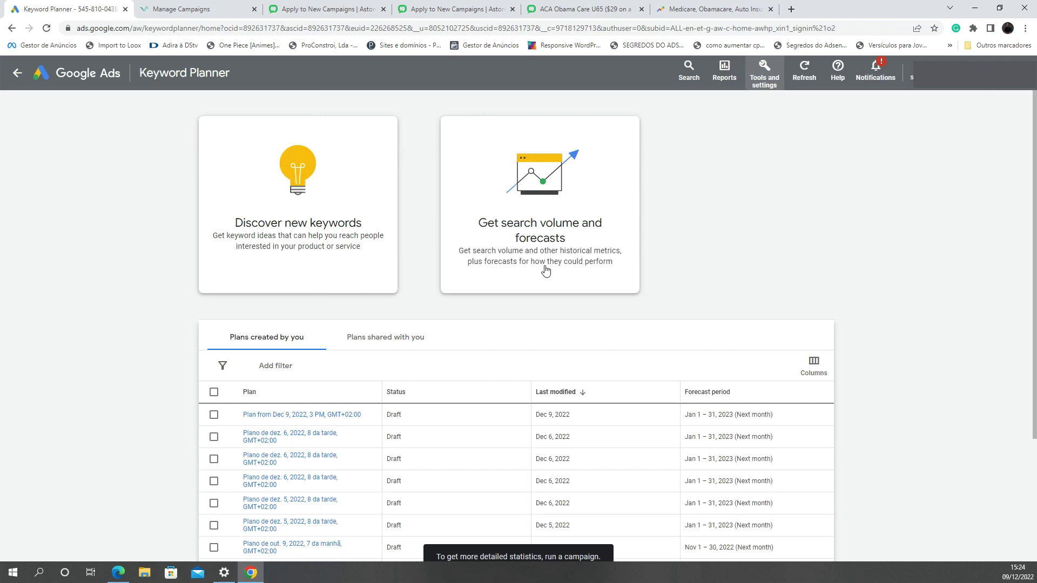
left_click(565, 213)
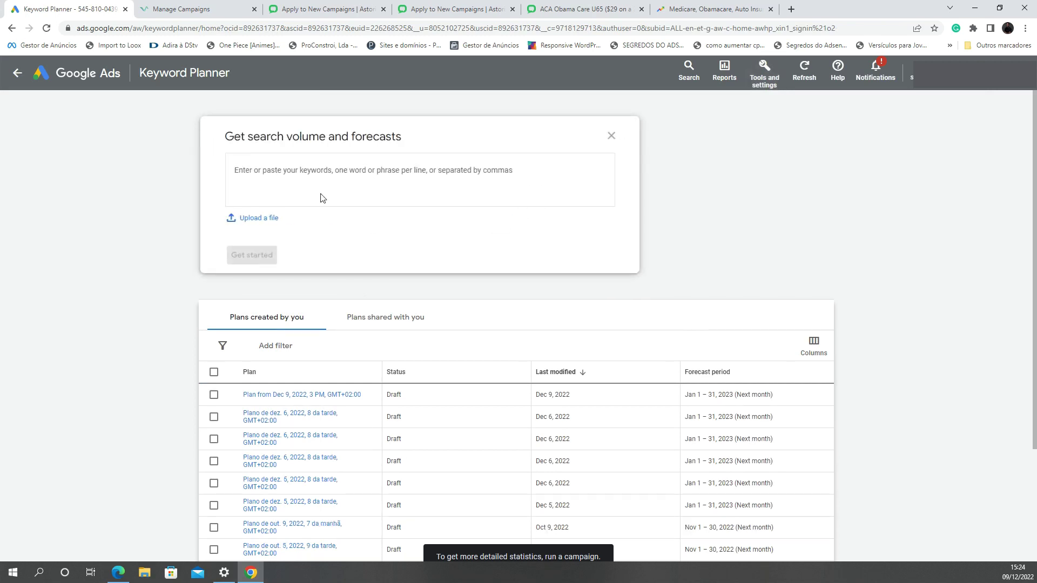
type("Medicare")
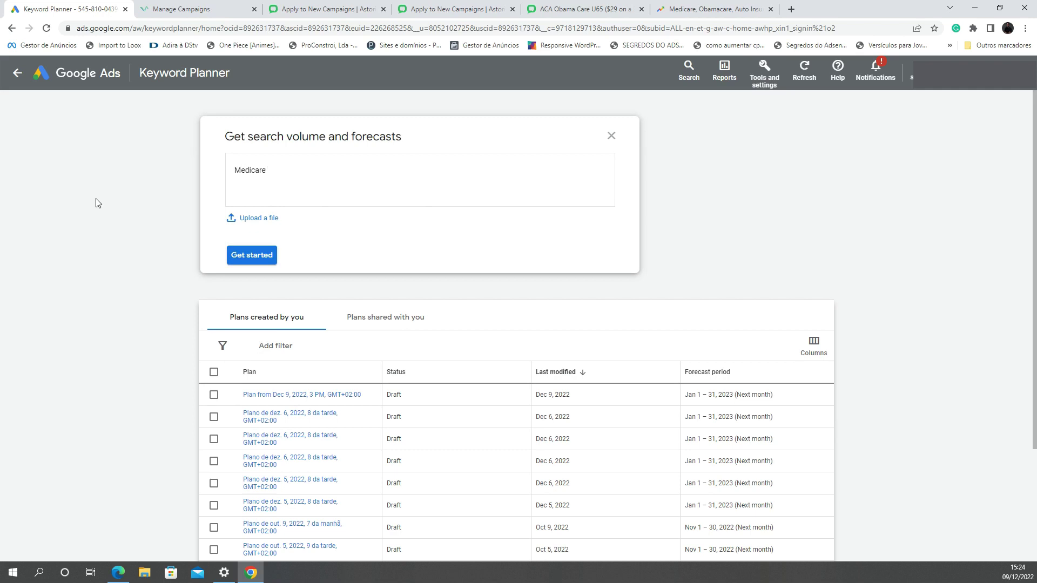
left_click(241, 255)
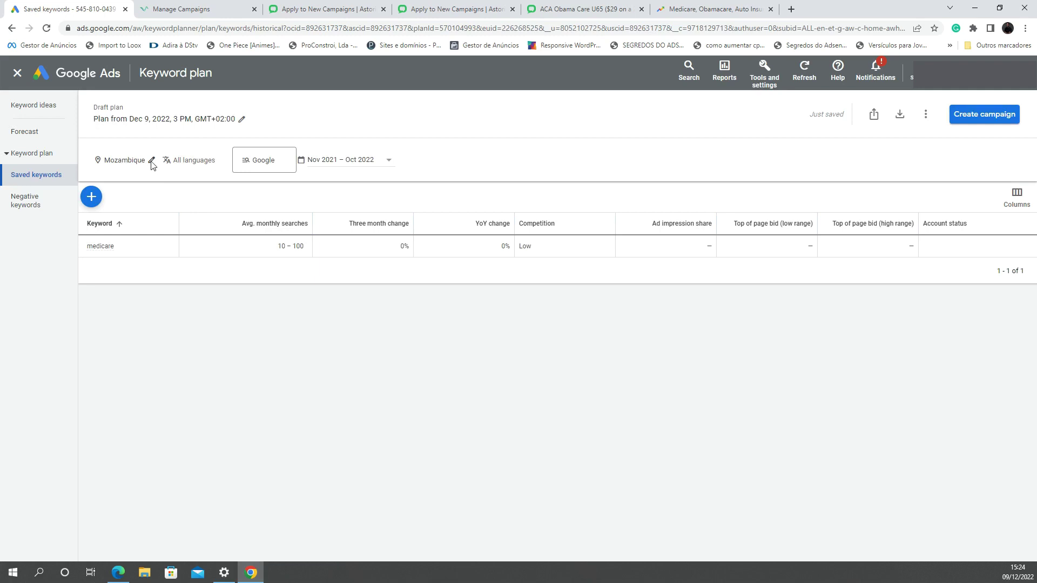
Step: Replace the plan's targeted location Mozambique with the country United States and save the change
left_click(152, 165)
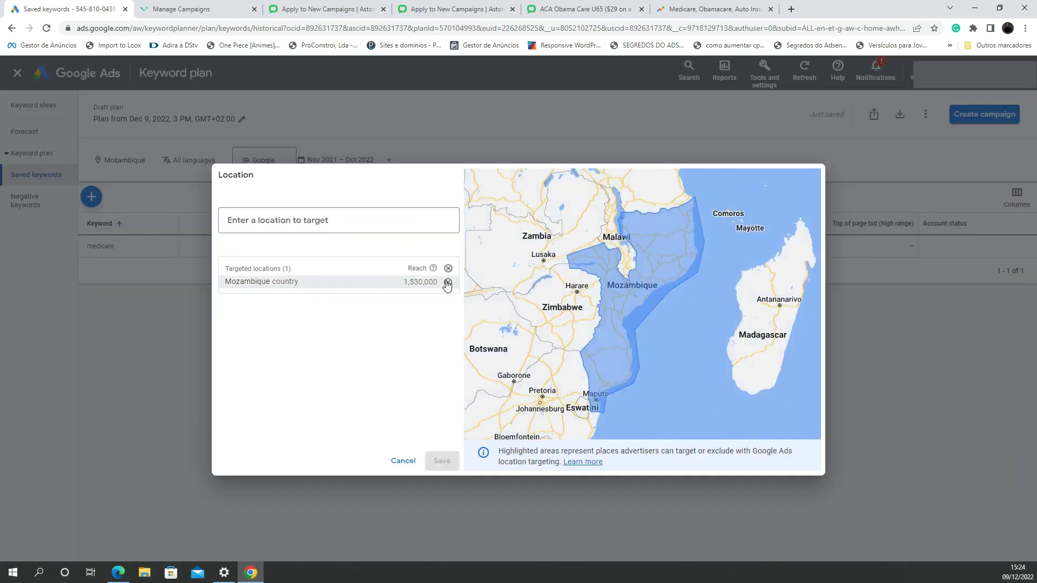
left_click(447, 284)
left_click(325, 223)
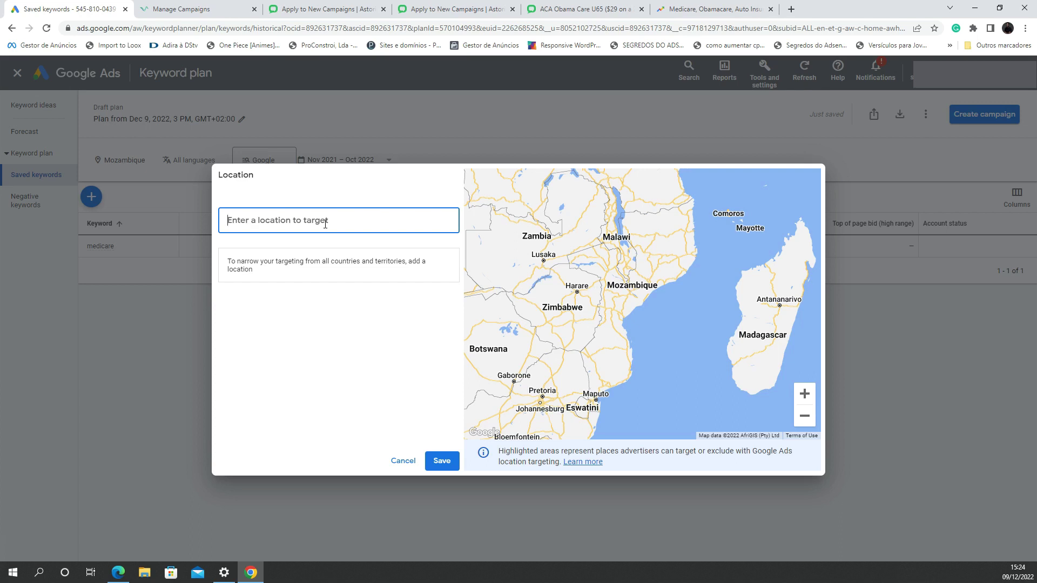
type("United")
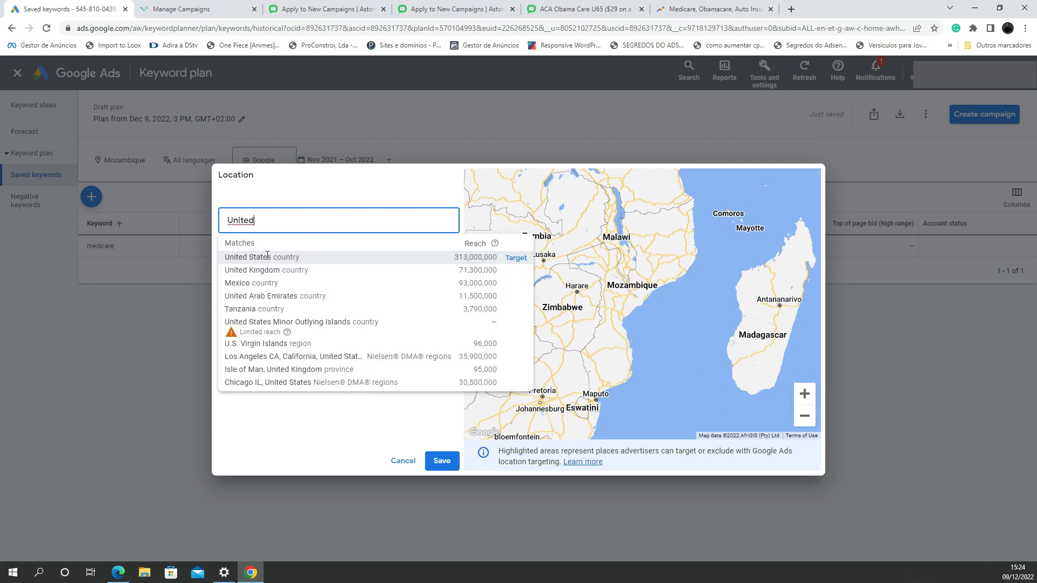
left_click(514, 258)
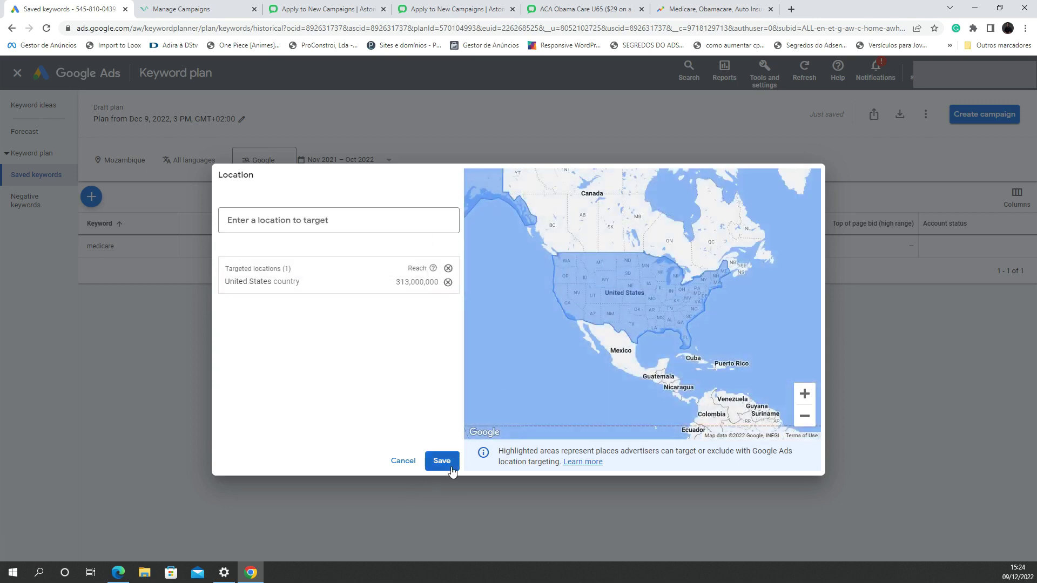
left_click(442, 461)
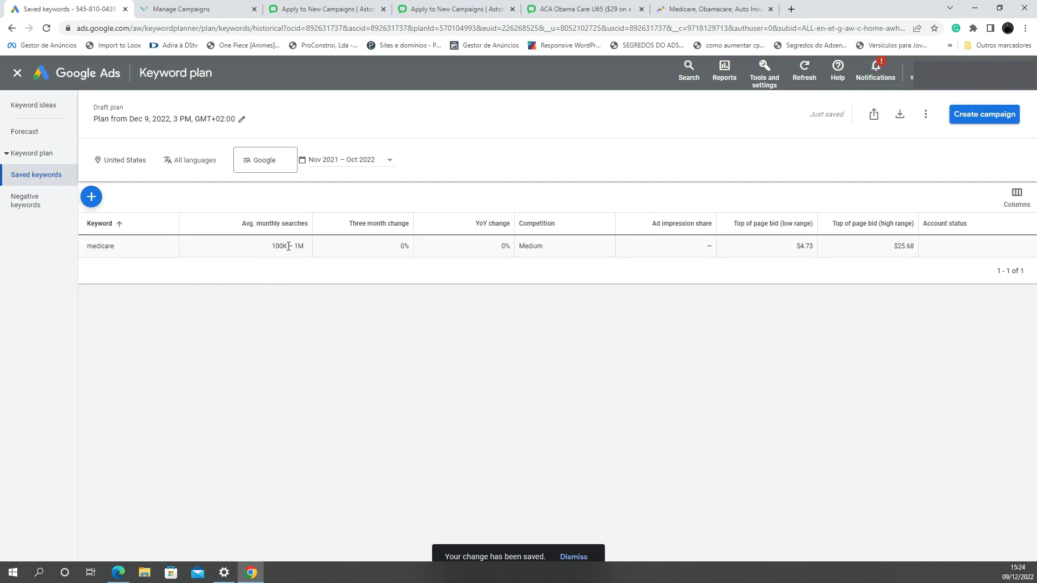
Step: Examine Medicare's average monthly searches and its low-range and high-range top of page bids
mouse_move(287, 246)
left_mouse_down()
mouse_move(272, 244)
mouse_move(295, 246)
left_mouse_up()
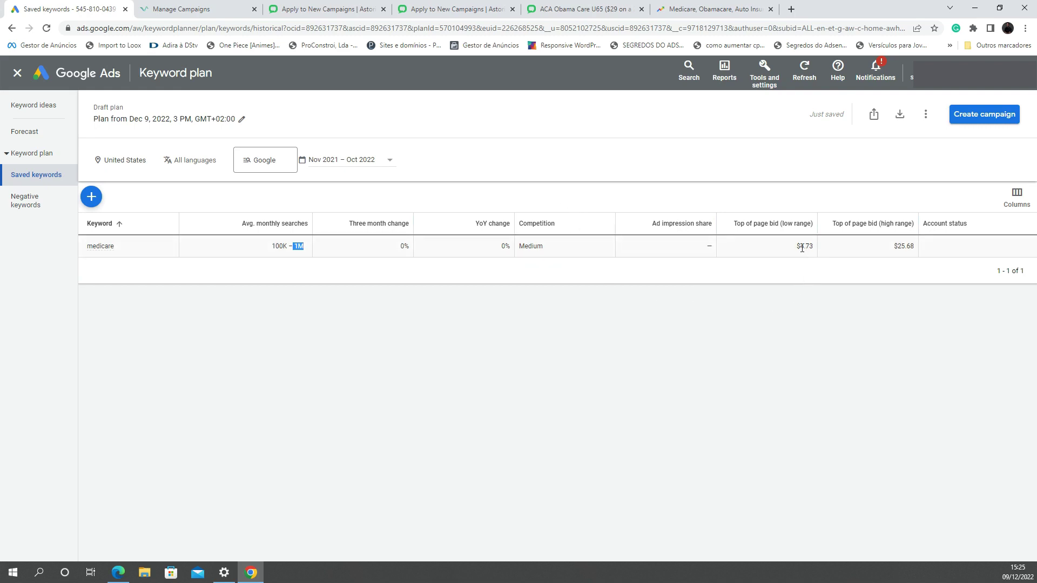
left_click_drag(795, 248, 815, 249)
left_click(805, 289)
triple_click(799, 249)
left_click(806, 246)
left_click_drag(795, 246, 806, 247)
left_click(875, 419)
left_click_drag(900, 247, 909, 250)
left_click(910, 249)
Step: Close the plan and get search volume and forecasts for the keywords Medicare, Obamacare and Auto Insurance together
left_click(17, 73)
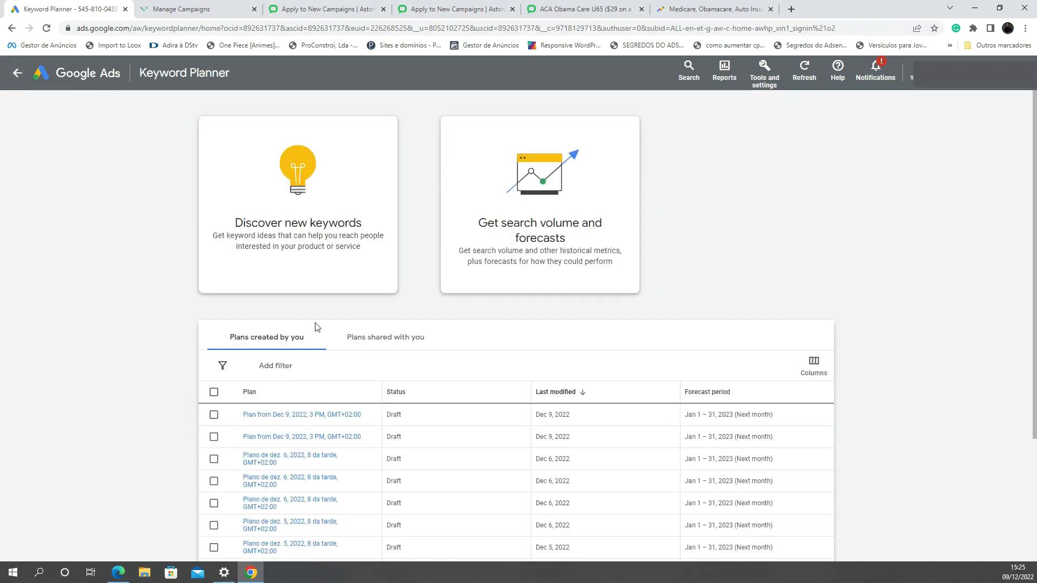
left_click(521, 236)
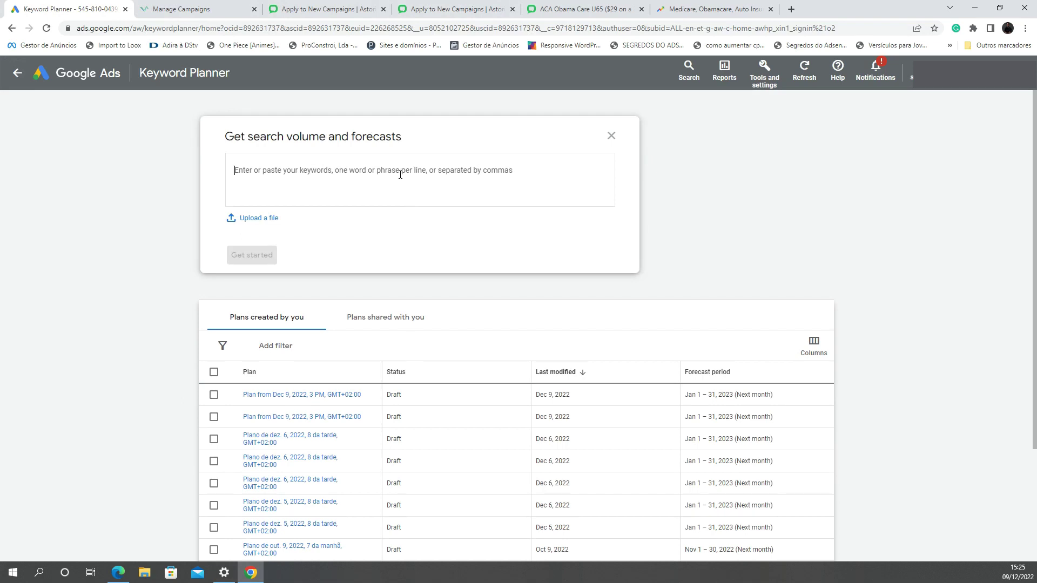
type("Medicare")
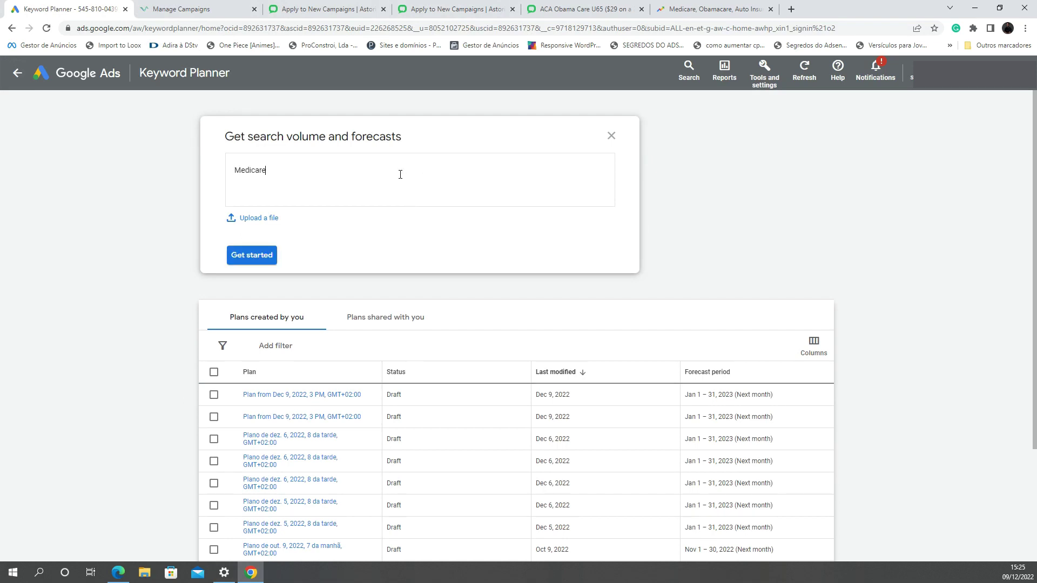
key("Return")
key("Return")
type("Ob")
type("b")
type("ama")
type("care")
key("Return")
type("Auto")
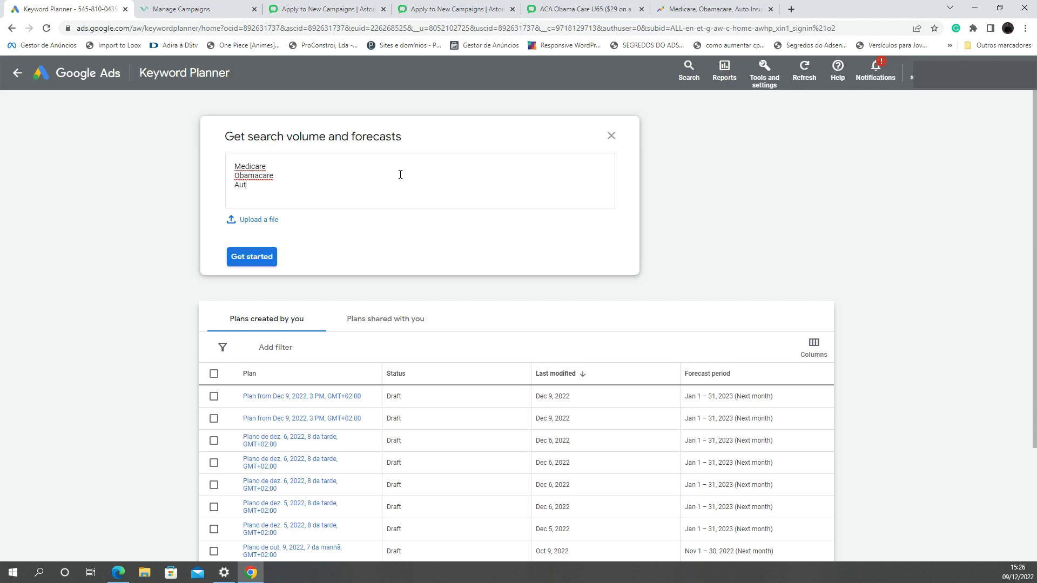
type(" Insurance")
left_click(243, 258)
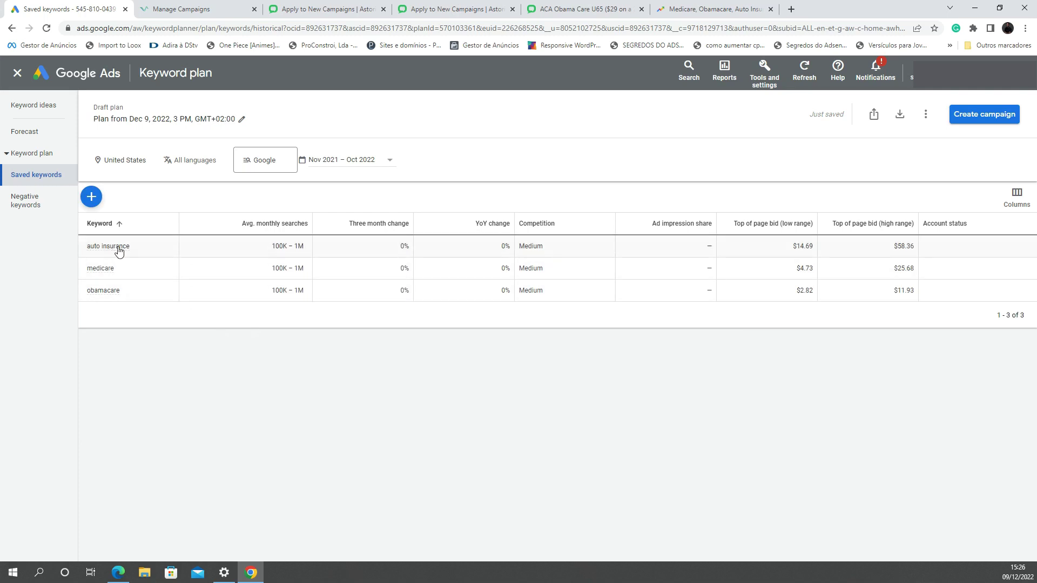
Step: Compare the average monthly searches and the low and high top of page bids of the three keywords
left_click_drag(792, 247, 813, 248)
left_click(809, 243)
left_click_drag(797, 269, 815, 272)
left_click(244, 471)
left_click_drag(797, 294, 817, 296)
left_click(783, 372)
left_click_drag(276, 246, 308, 277)
left_click(358, 366)
left_click_drag(798, 246, 818, 247)
left_click(808, 268)
left_click_drag(805, 290, 798, 290)
left_click(947, 380)
left_click_drag(904, 291, 898, 246)
Step: Switch back to the Google Trends comparison and review the subregion interest and related queries for Medicare
left_click(712, 10)
scroll(697, 368, "down", 3)
scroll(697, 367, "down", 5)
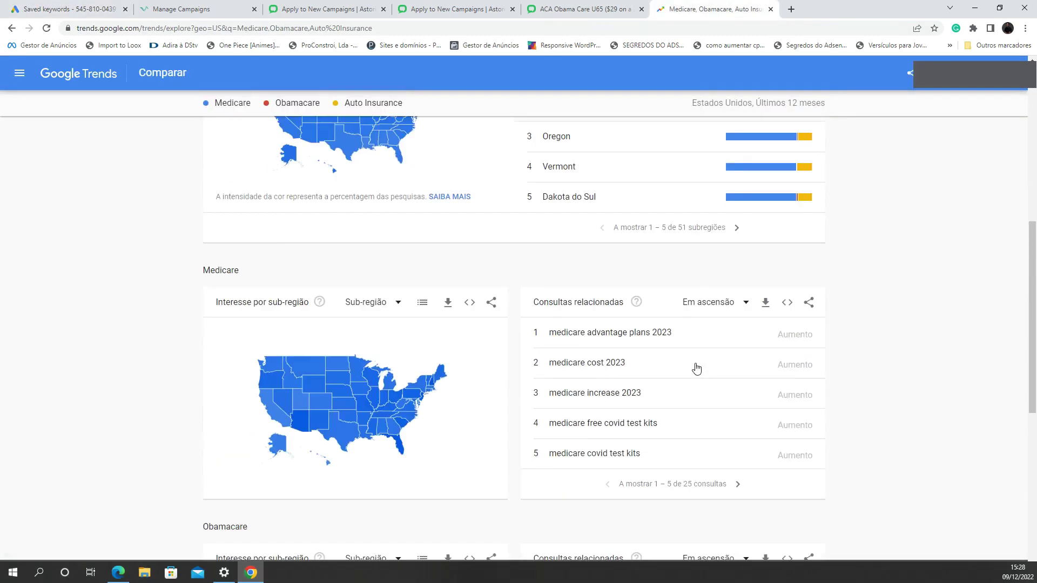
scroll(745, 479, "up", 3)
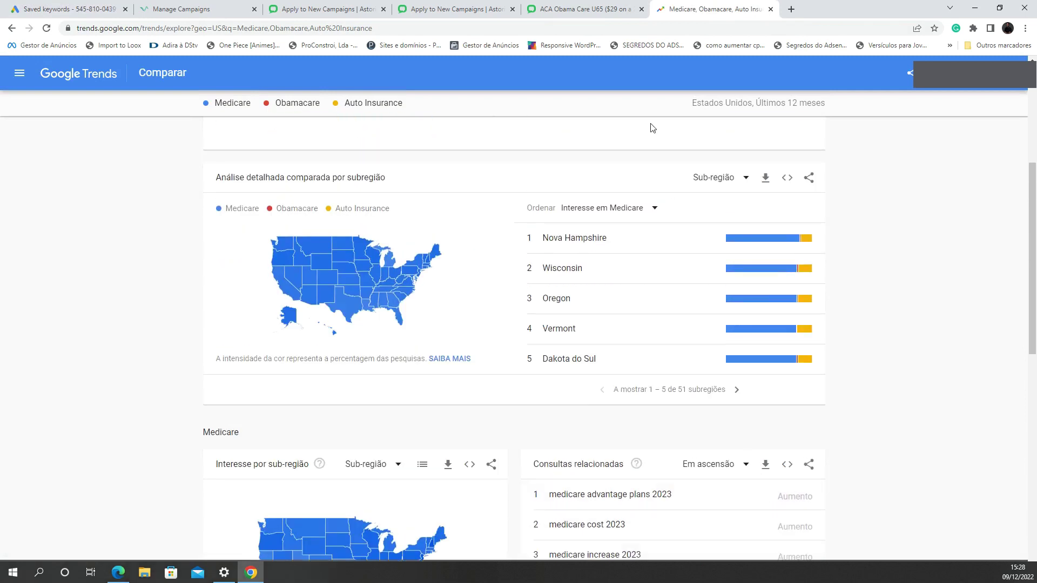
left_click(583, 10)
left_click(443, 9)
left_click(324, 9)
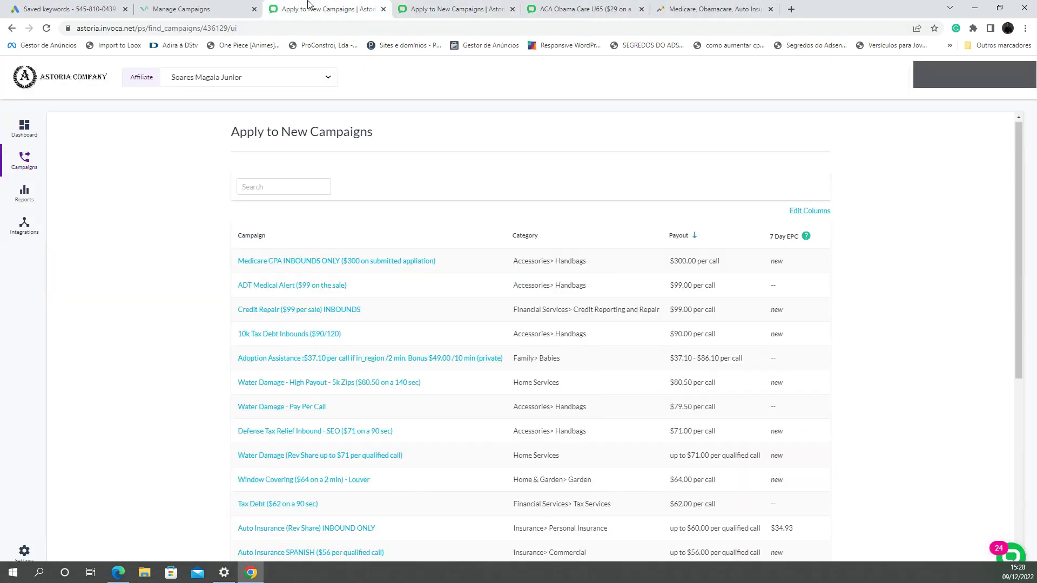
left_click(181, 9)
left_click(22, 6)
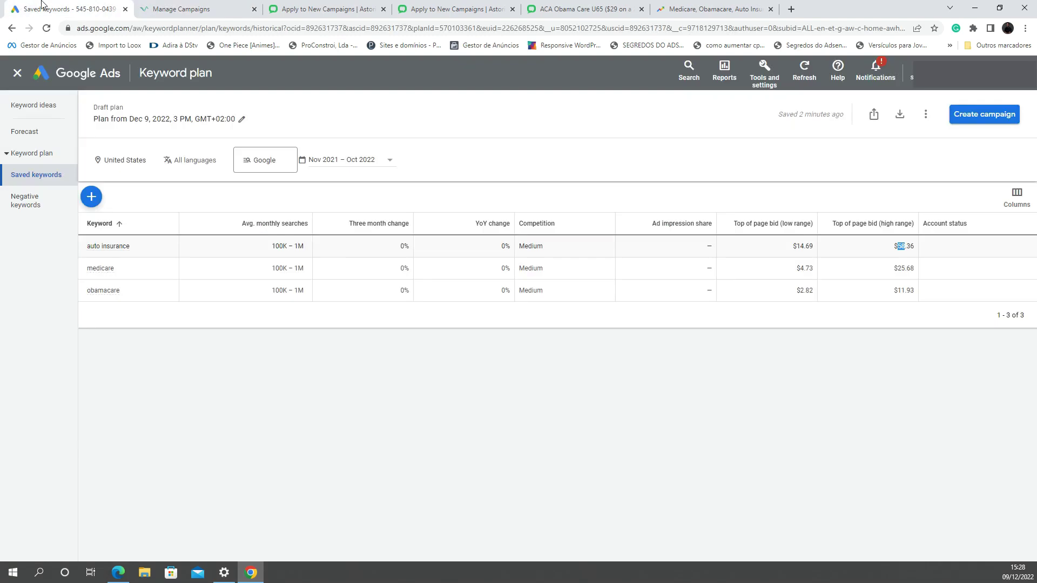
Step: Switch to the Ringba Manage Campaigns list and review the Auto Parts offer's details and payout
left_click(175, 7)
scroll(237, 348, "down", 1)
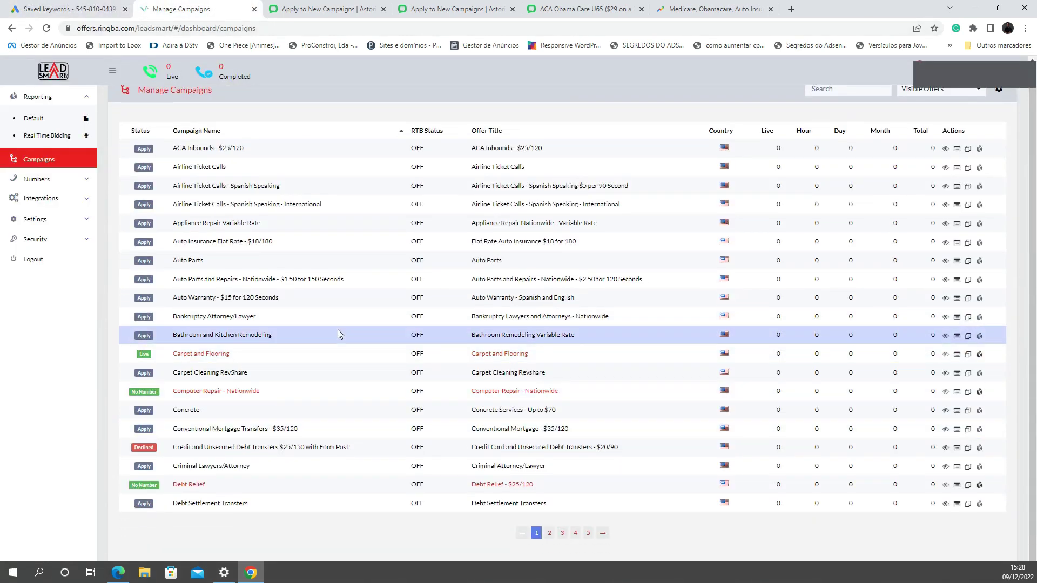
scroll(324, 334, "up", 1)
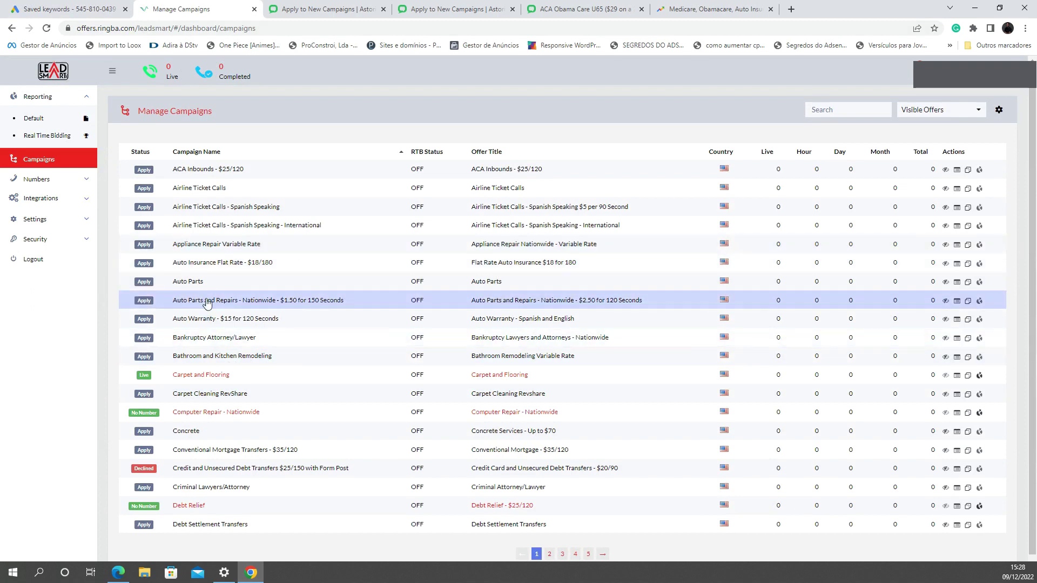
left_click(190, 283)
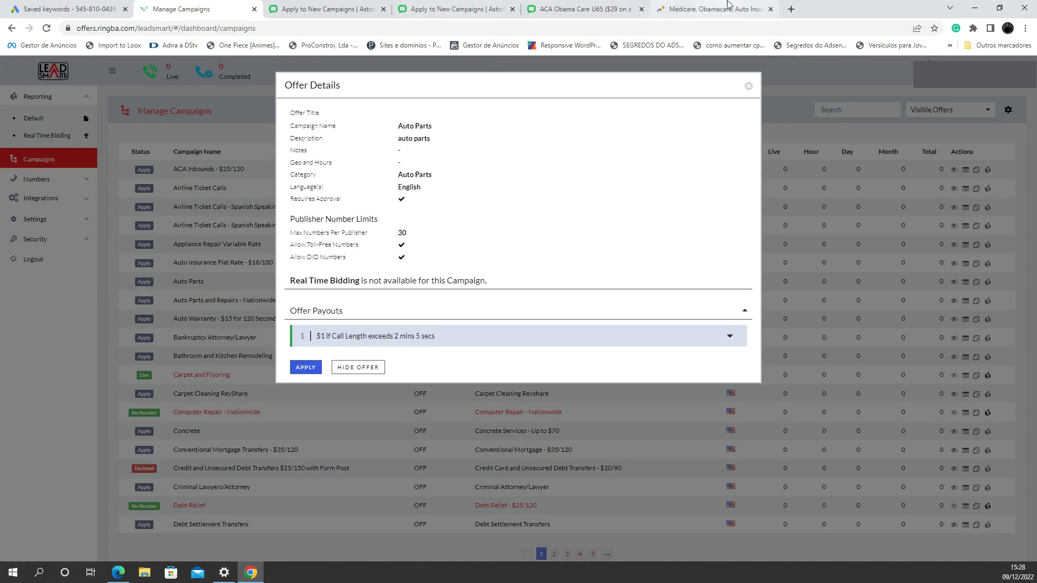
left_click(711, 9)
left_click(124, 5)
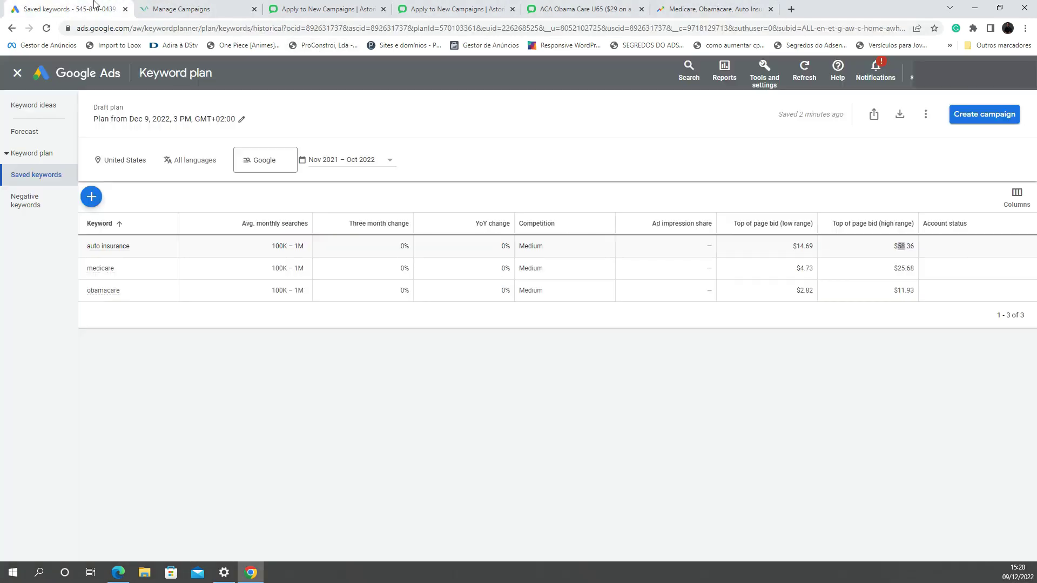
left_click(162, 4)
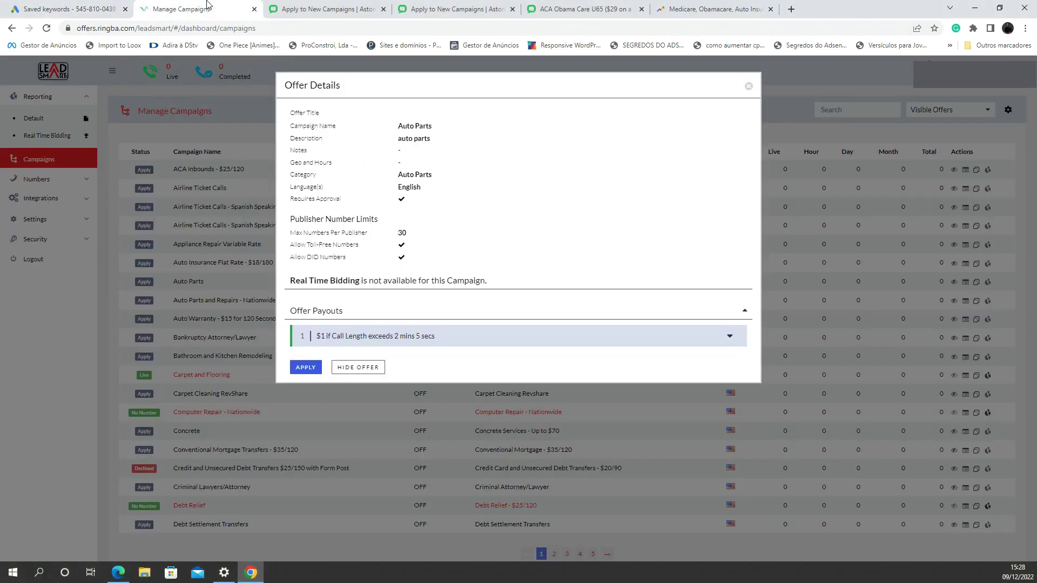
Step: Switch to the ACA Obama Care U65 campaign page at Astoria and examine the accepted states and calling hours in its description
left_click(473, 4)
left_click(544, 6)
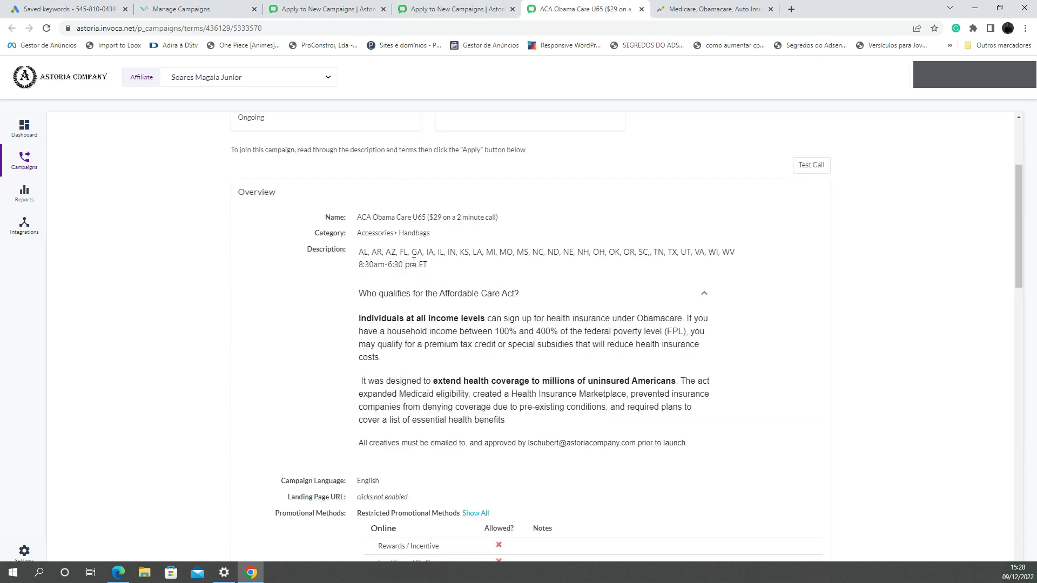
left_click_drag(360, 252, 711, 252)
left_click(521, 252)
scroll(495, 313, "down", 4)
scroll(494, 393, "up", 4)
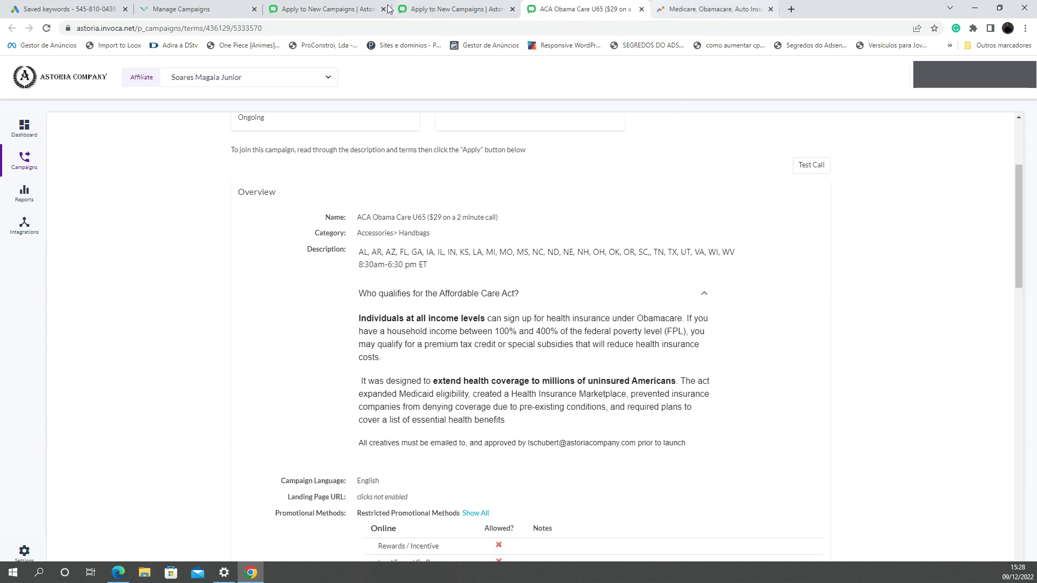
Step: Switch back to the Google Ads keyword plan and replace the United States target location with the state of Alabama
left_click(69, 6)
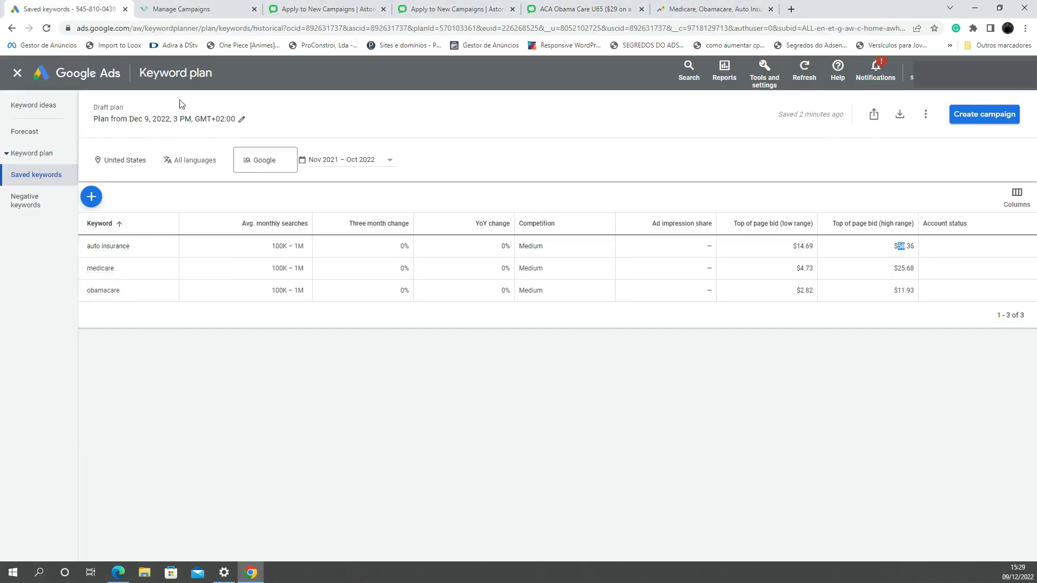
left_click(157, 161)
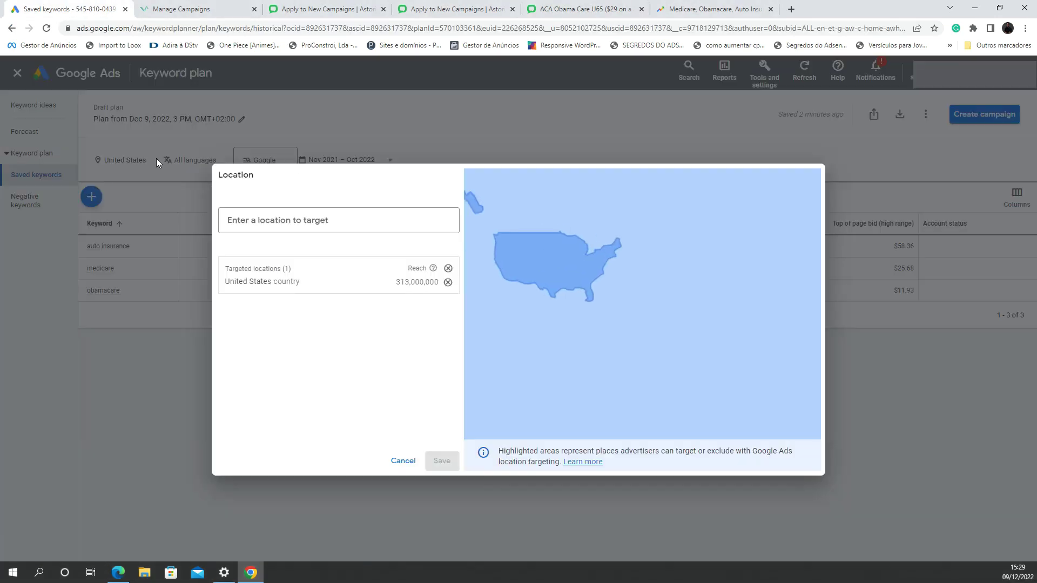
left_click(447, 283)
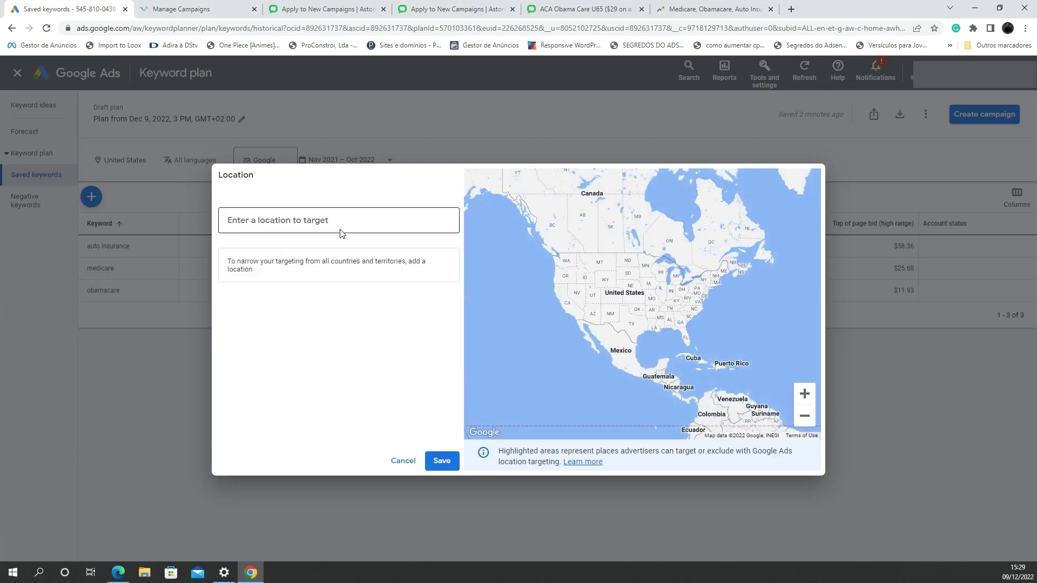
left_click(333, 224)
type("Ala")
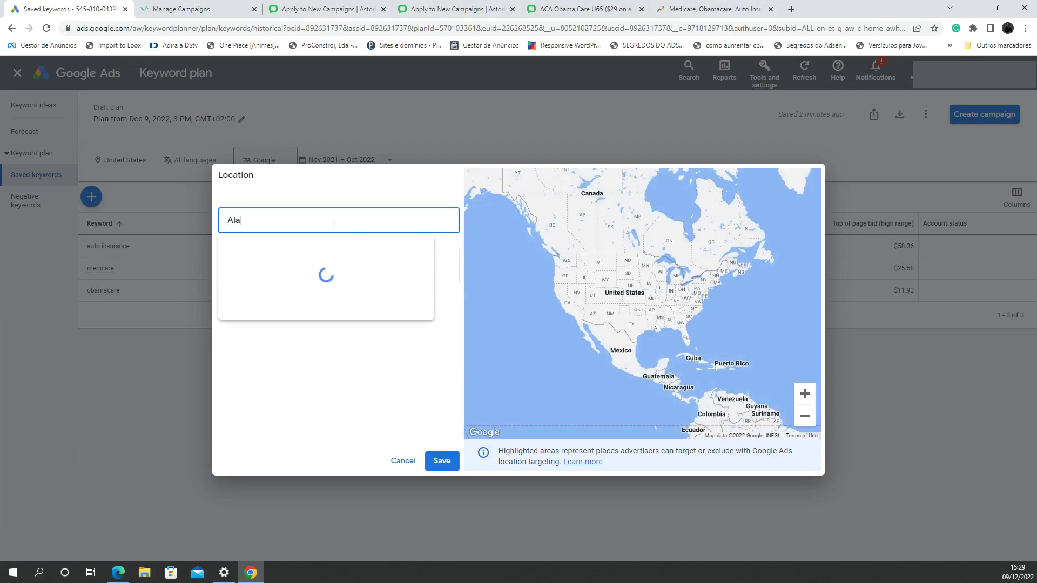
type("b")
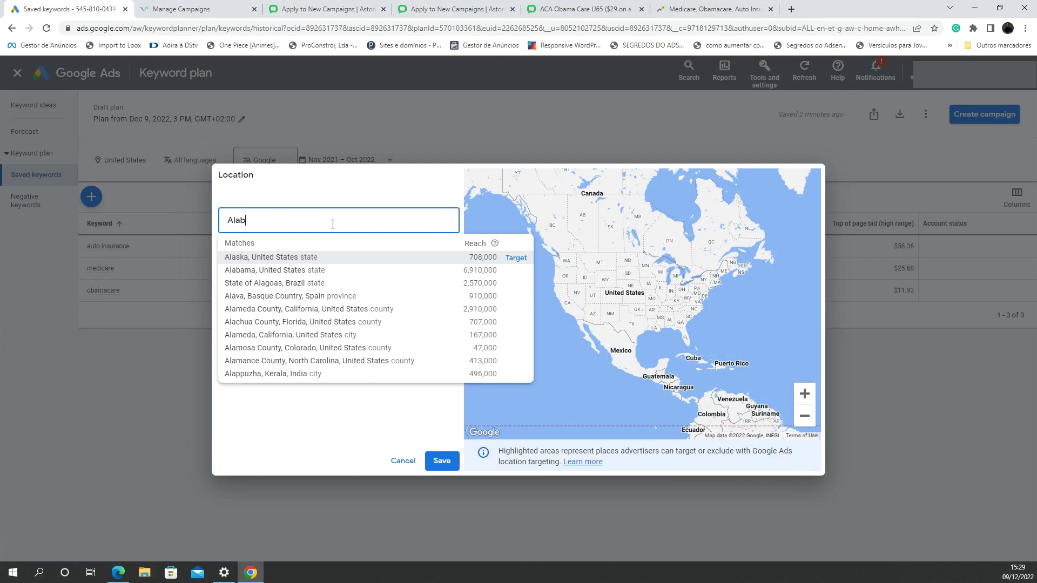
type("ama")
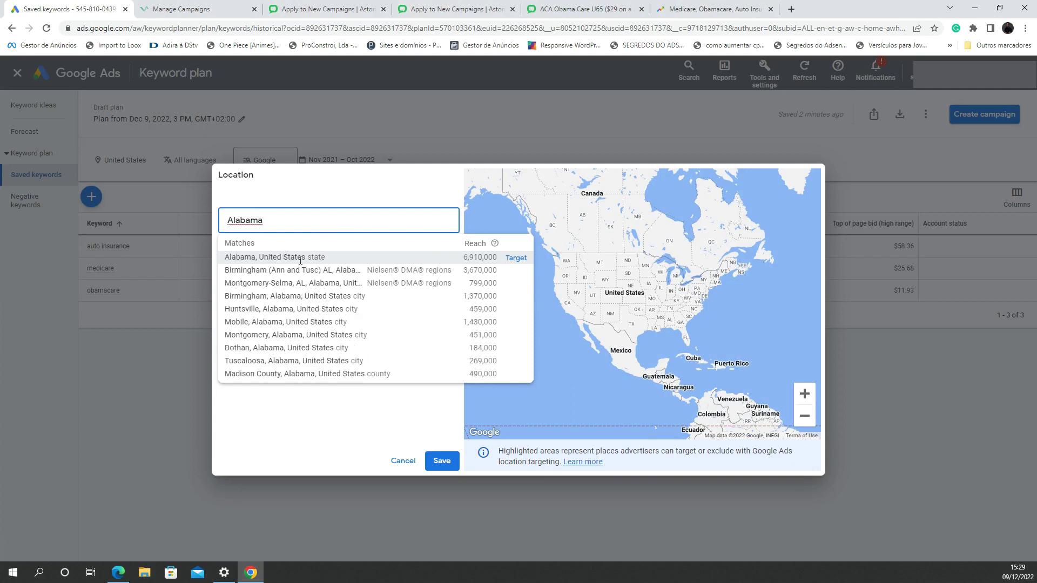
left_click(515, 258)
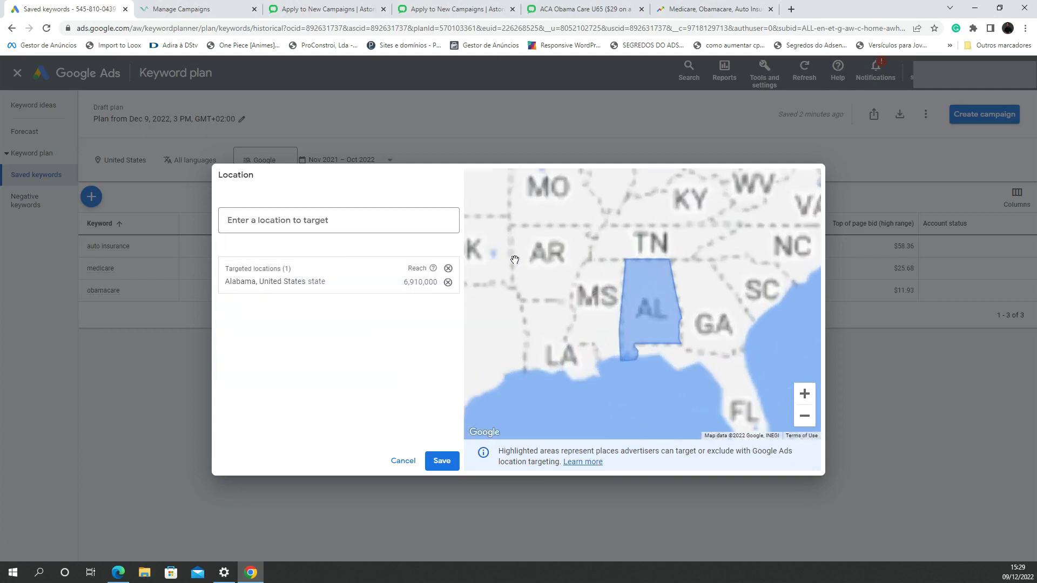
left_click(438, 461)
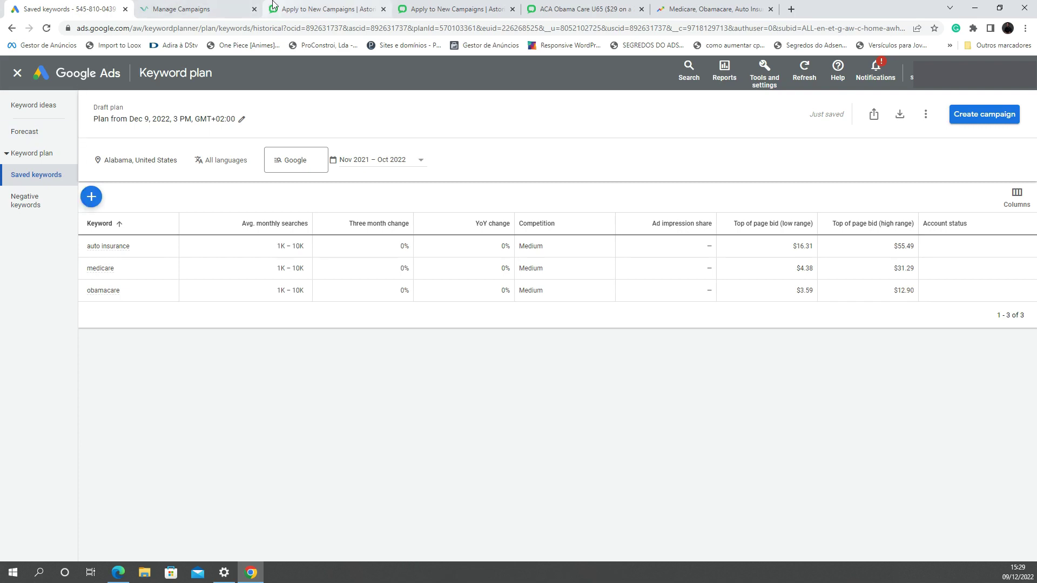
mouse_move(254, 4)
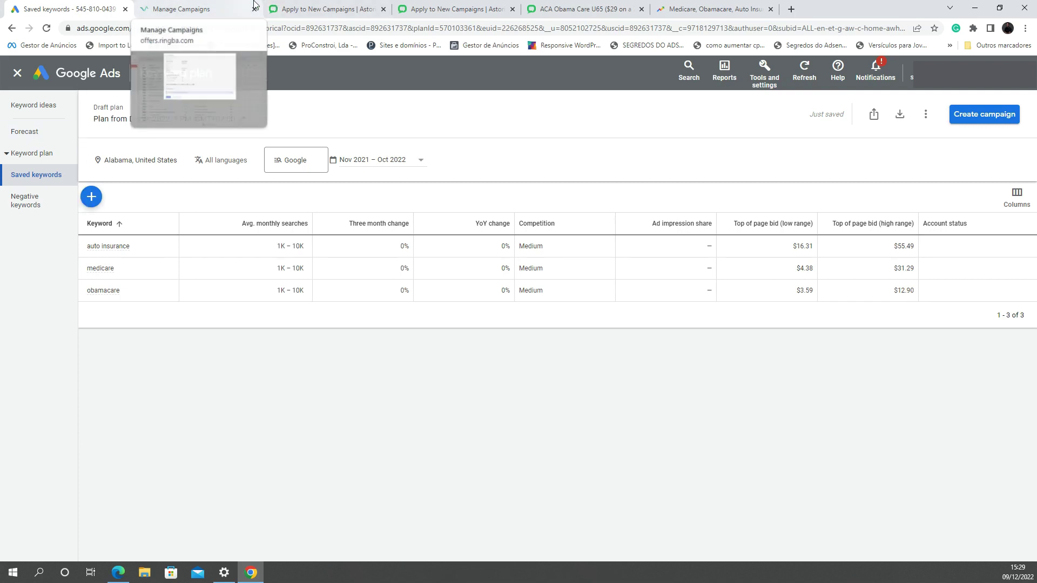